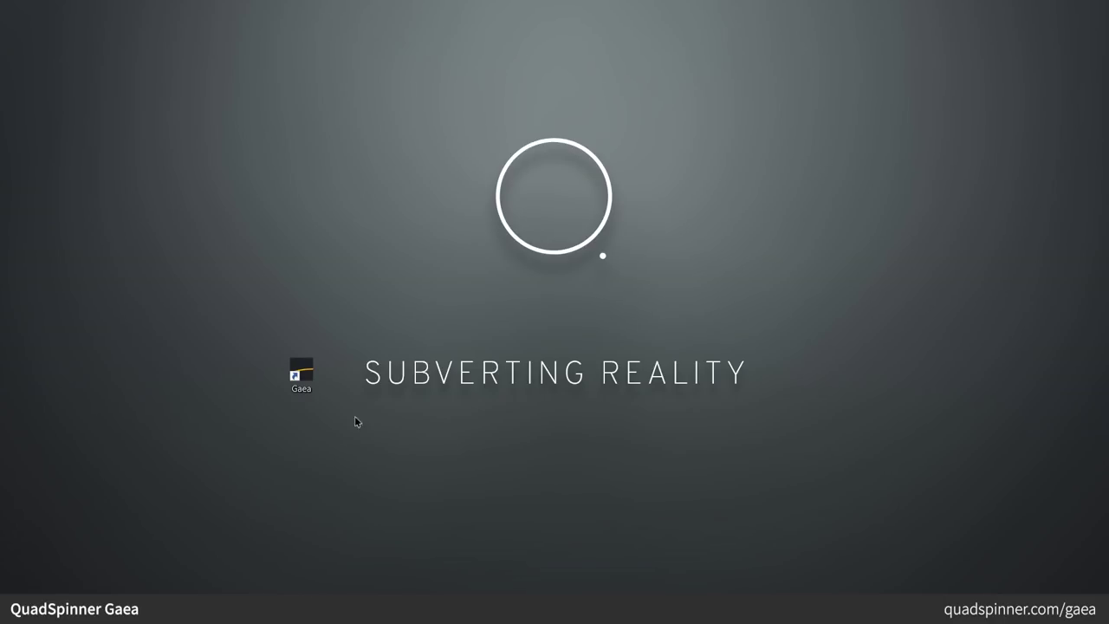
Launch Gaea and delete the default Mountain, Displace and Erosion nodes from the graph.
{"action": "double_click", "coordinate": [300, 373]}
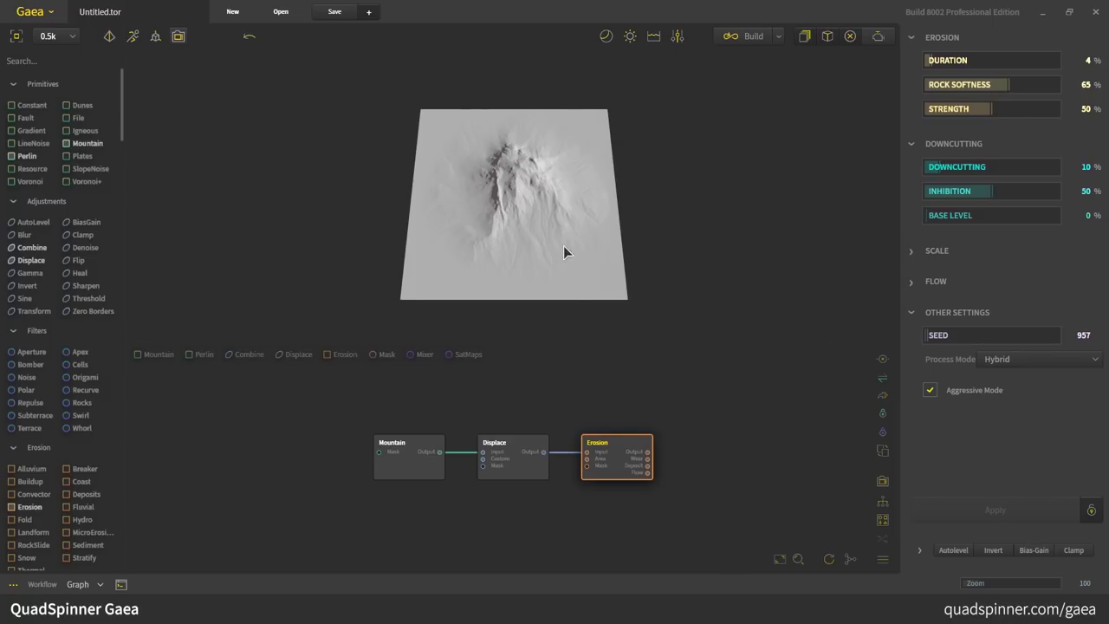
{"action": "left_click_drag", "start_coordinate": [528, 307], "coordinate": [483, 269]}
{"action": "scroll", "coordinate": [485, 286], "scroll_direction": "up", "scroll_amount": 3}
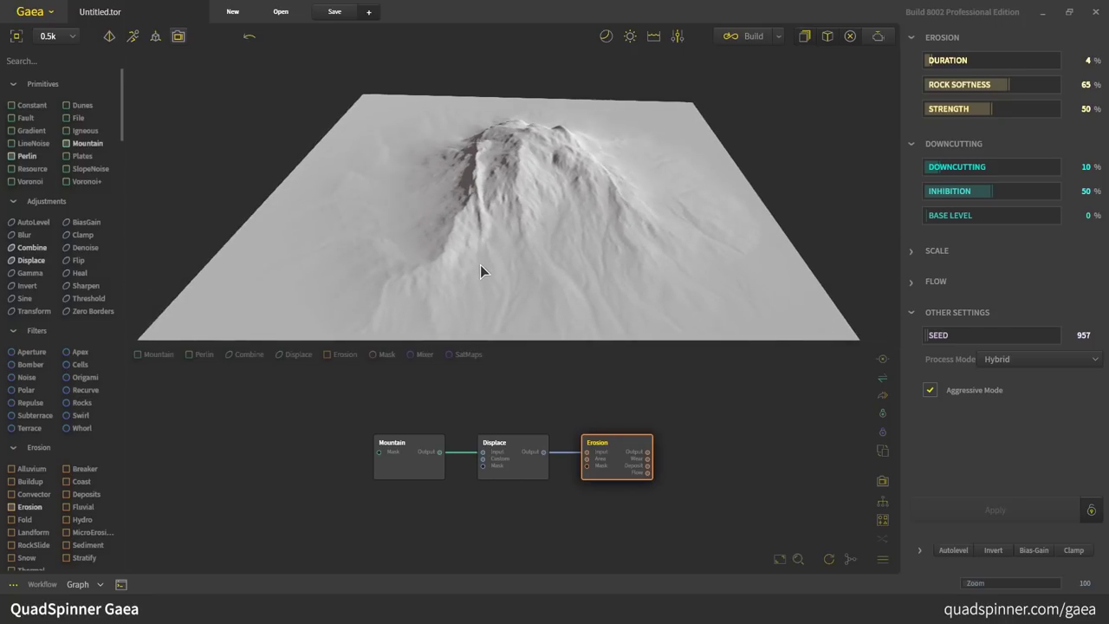
{"action": "left_click_drag", "start_coordinate": [530, 336], "coordinate": [506, 241]}
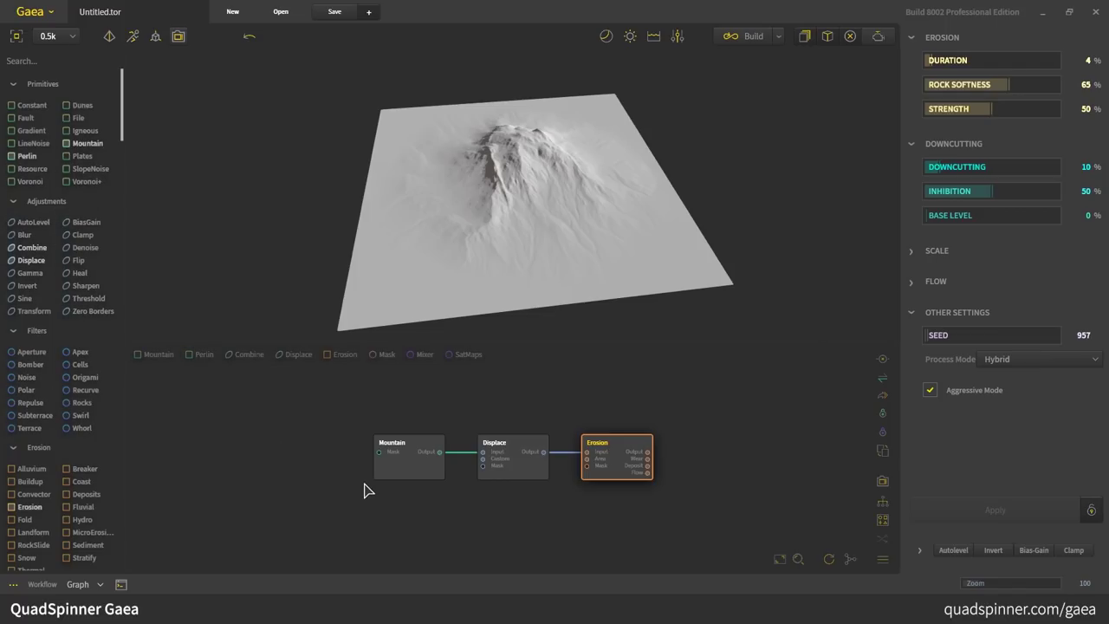
{"action": "left_click_drag", "start_coordinate": [711, 523], "coordinate": [216, 418]}
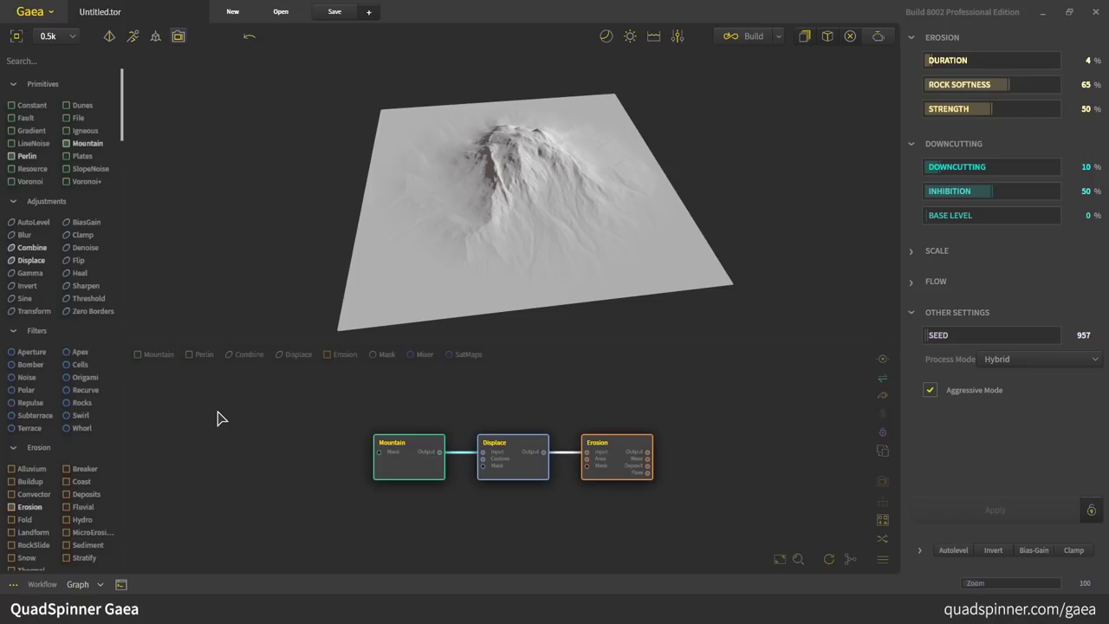
{"action": "key", "text": "Delete"}
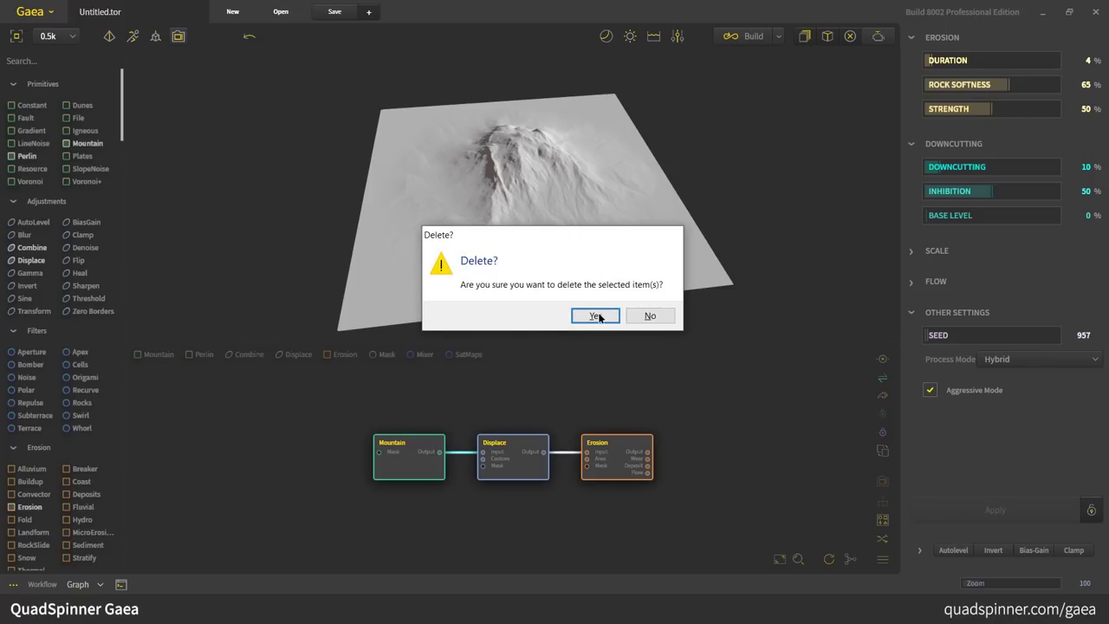
{"action": "left_click", "coordinate": [596, 316]}
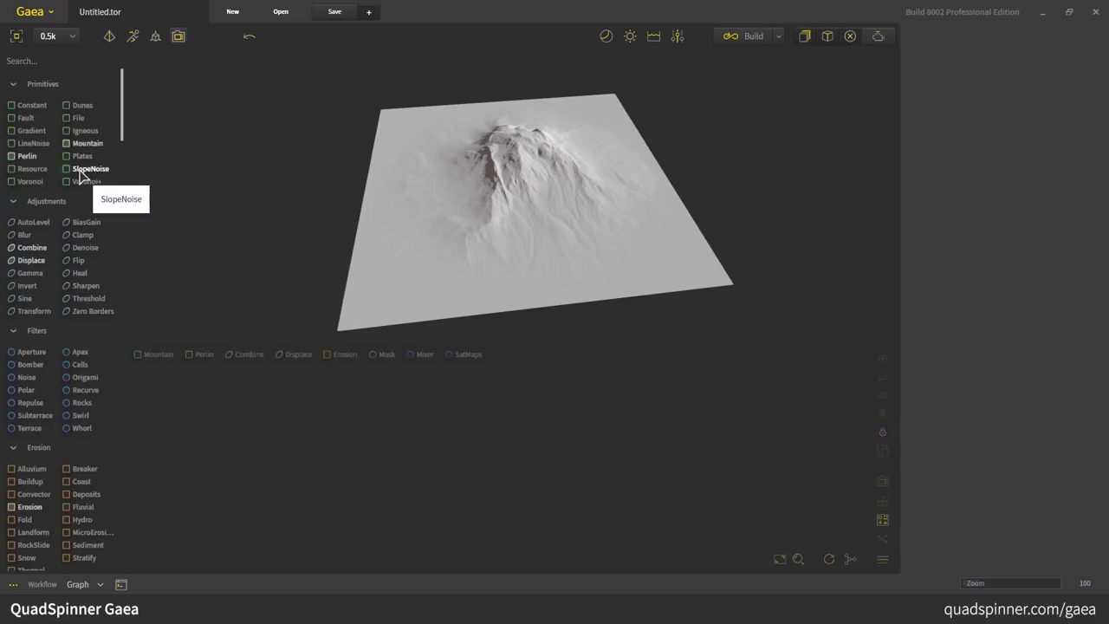
Add two SlopeNoise primitives to the empty graph, one above the other.
{"action": "left_click_drag", "start_coordinate": [79, 174], "coordinate": [330, 423]}
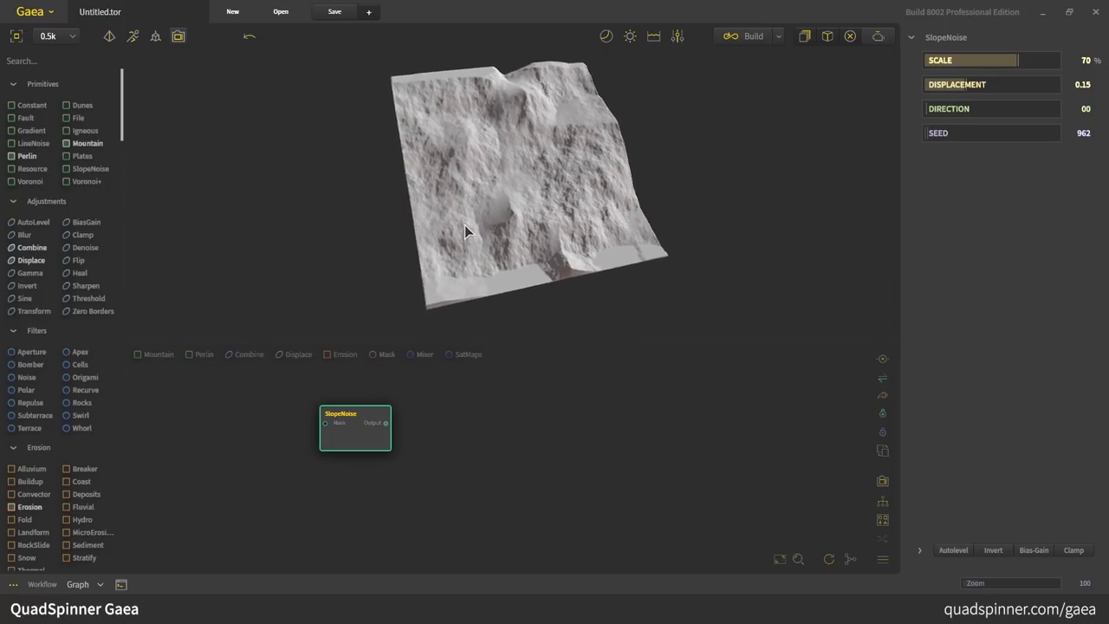
{"action": "mouse_move", "coordinate": [464, 224]}
{"action": "left_mouse_down"}
{"action": "mouse_move", "coordinate": [524, 233]}
{"action": "mouse_move", "coordinate": [341, 243]}
{"action": "mouse_move", "coordinate": [425, 228]}
{"action": "mouse_move", "coordinate": [544, 229]}
{"action": "mouse_move", "coordinate": [477, 230]}
{"action": "left_mouse_up"}
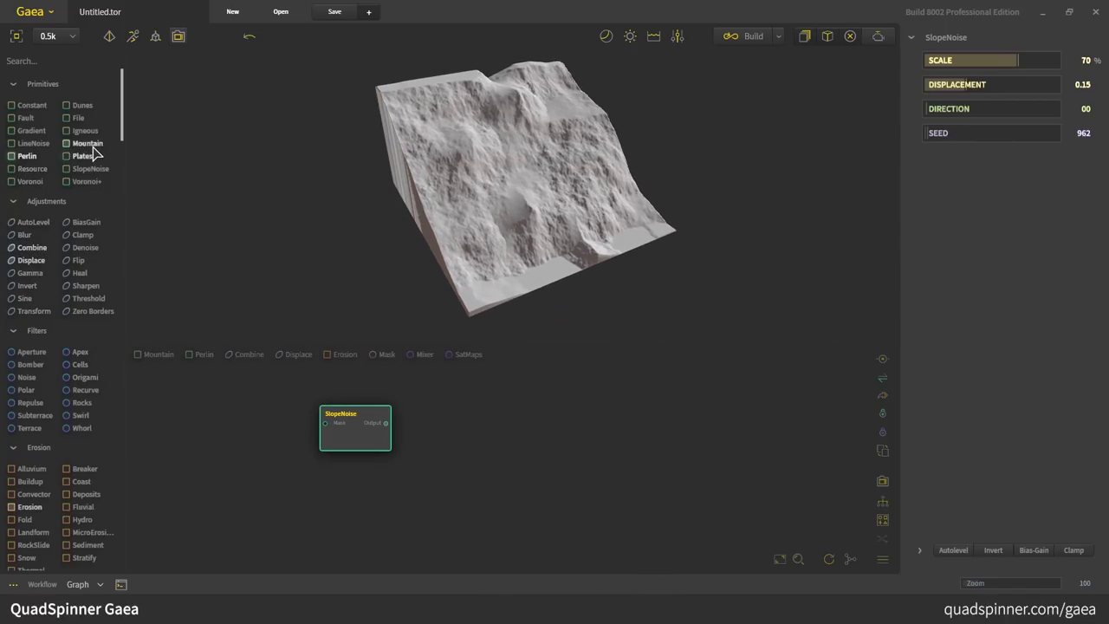
{"action": "left_click_drag", "start_coordinate": [91, 169], "coordinate": [350, 507]}
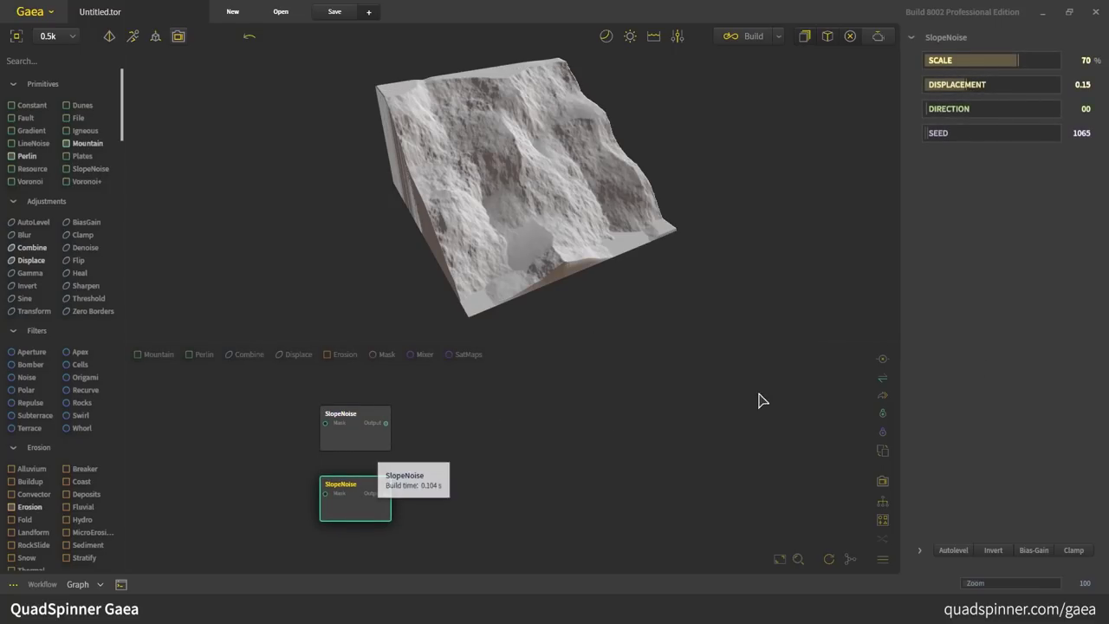
Set the lower SlopeNoise node's seed to 67426 and its scale to 0%.
{"action": "left_click", "coordinate": [969, 135]}
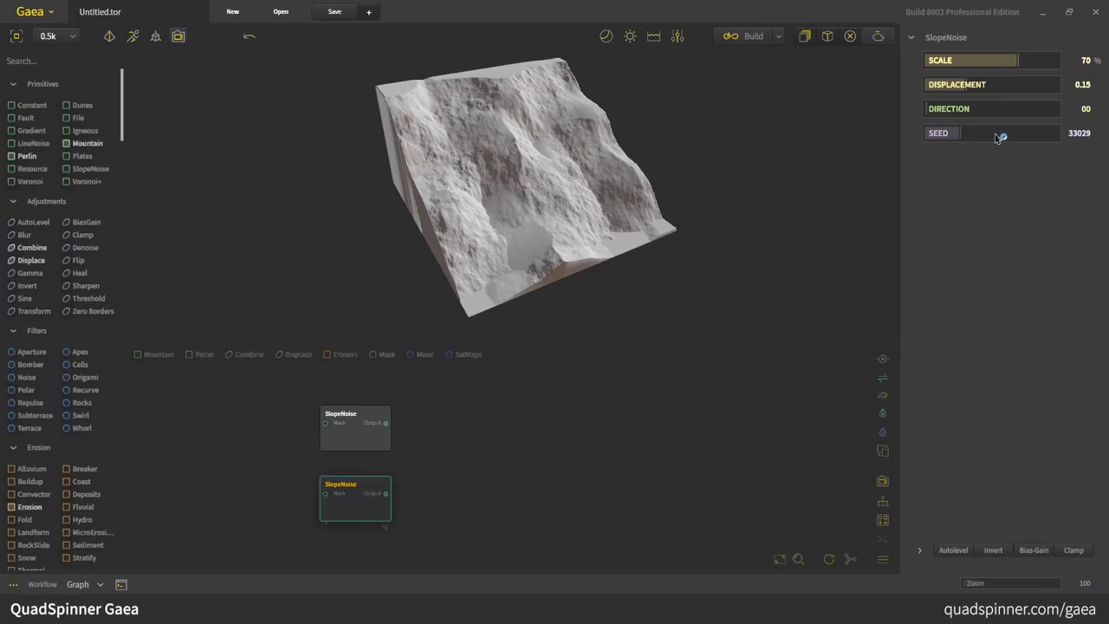
{"action": "left_click", "coordinate": [996, 135]}
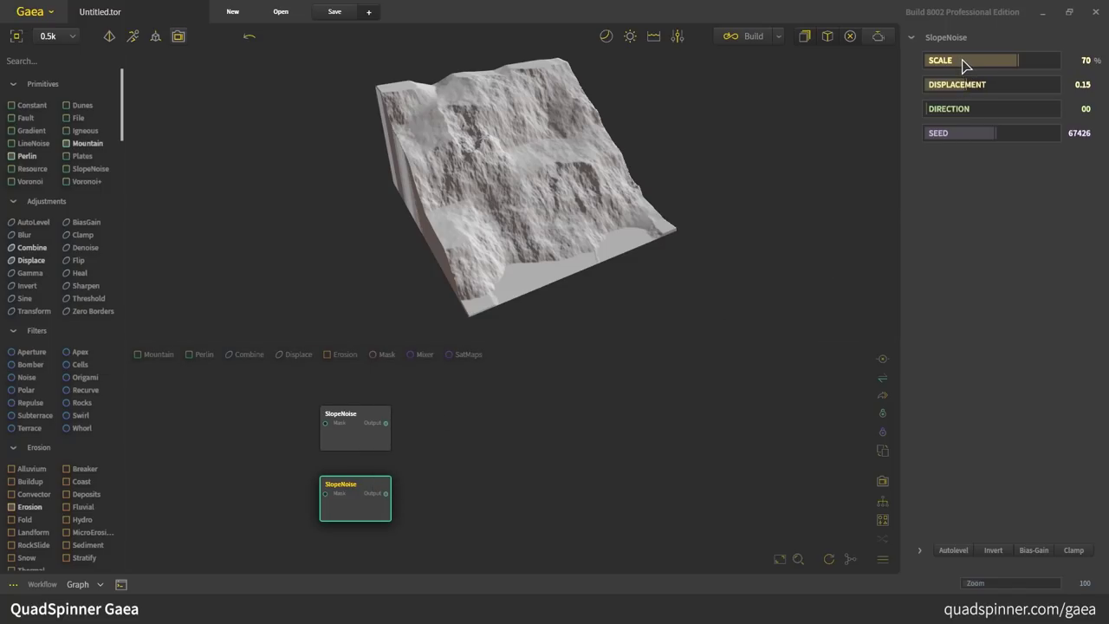
{"action": "left_click_drag", "start_coordinate": [964, 66], "coordinate": [917, 66]}
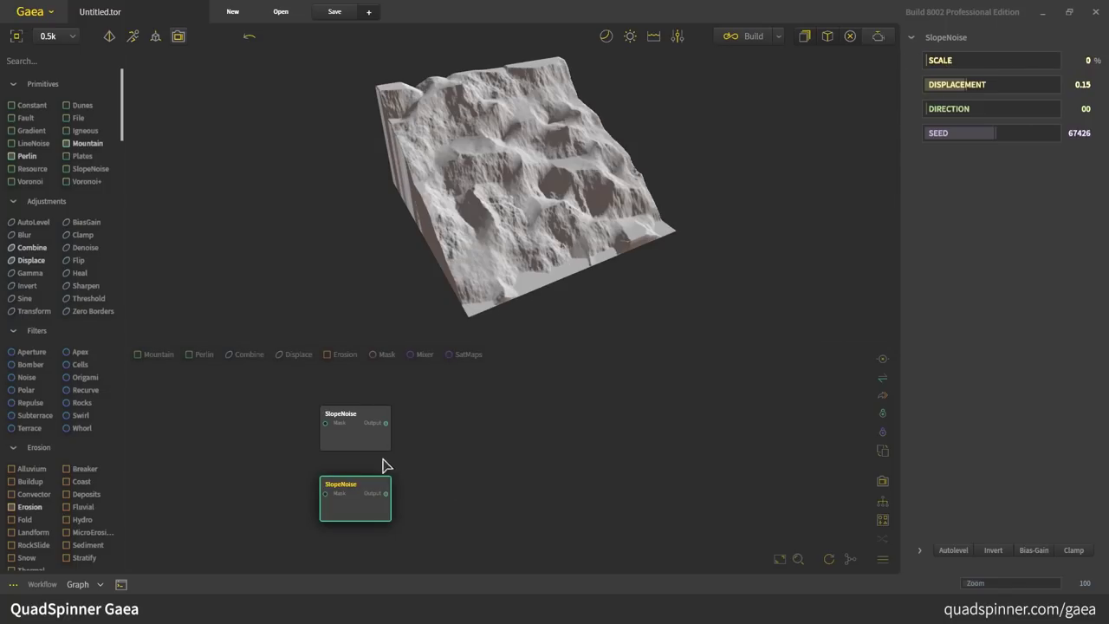
Set the upper SlopeNoise node's scale to 0% and direction to 66, and the lower node's direction to 204.
{"action": "left_click", "coordinate": [360, 436]}
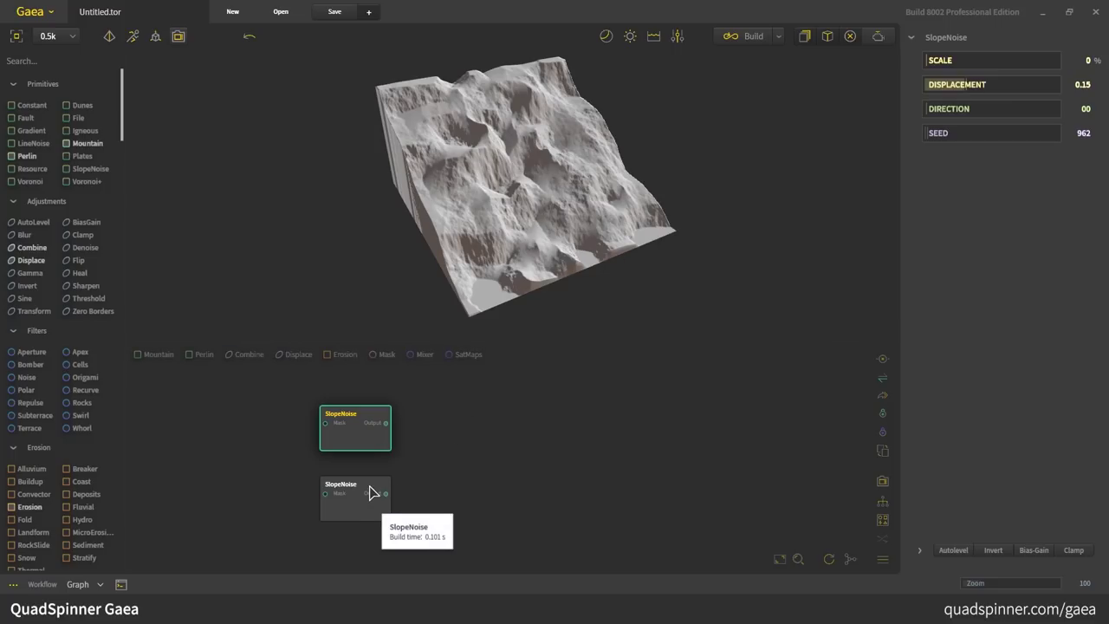
{"action": "left_click", "coordinate": [950, 112]}
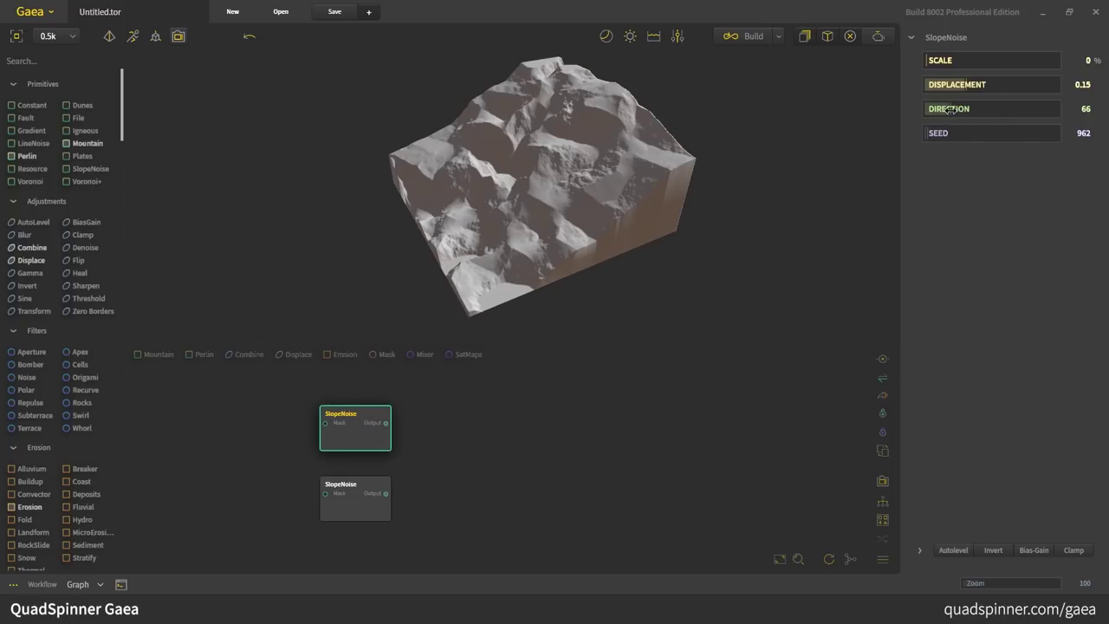
{"action": "left_click", "coordinate": [361, 505]}
{"action": "left_click", "coordinate": [973, 112]}
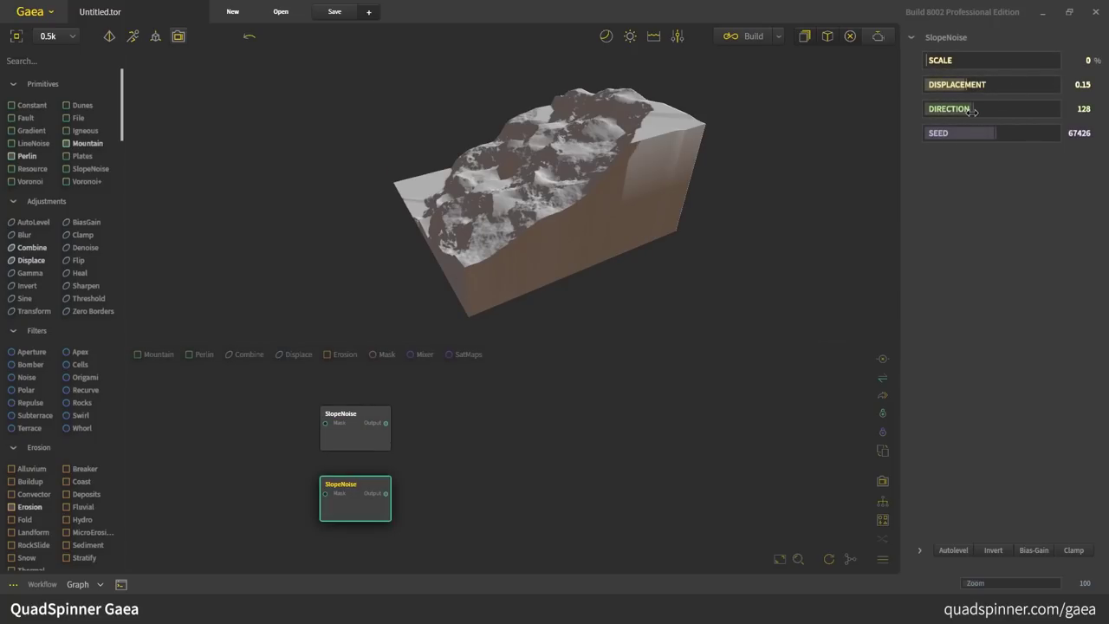
{"action": "left_click", "coordinate": [1001, 113]}
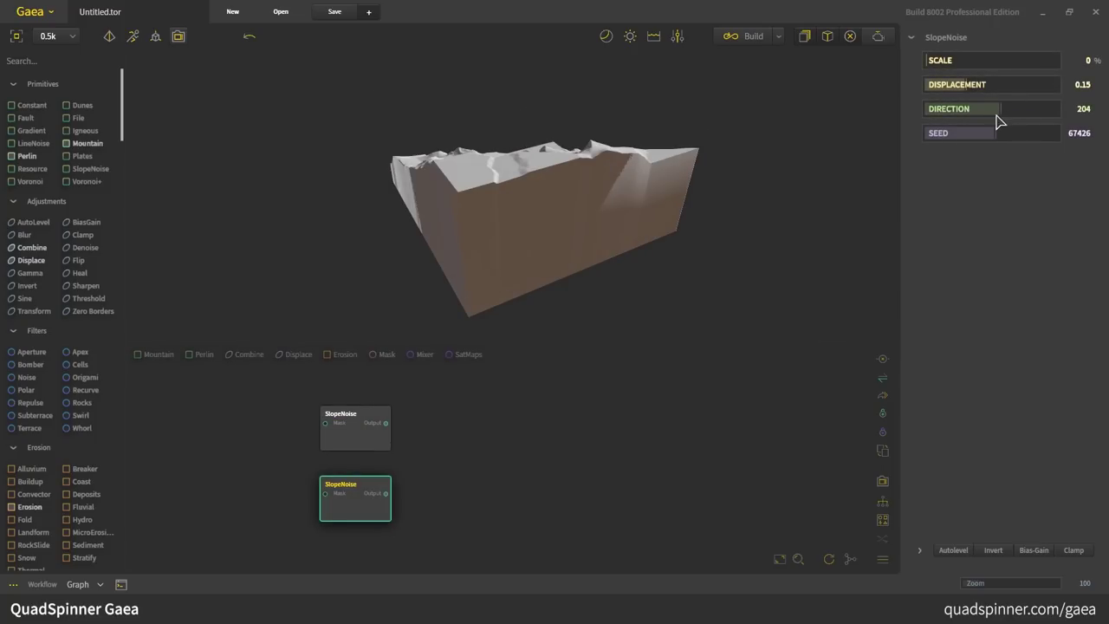
{"action": "left_click_drag", "start_coordinate": [559, 241], "coordinate": [666, 220]}
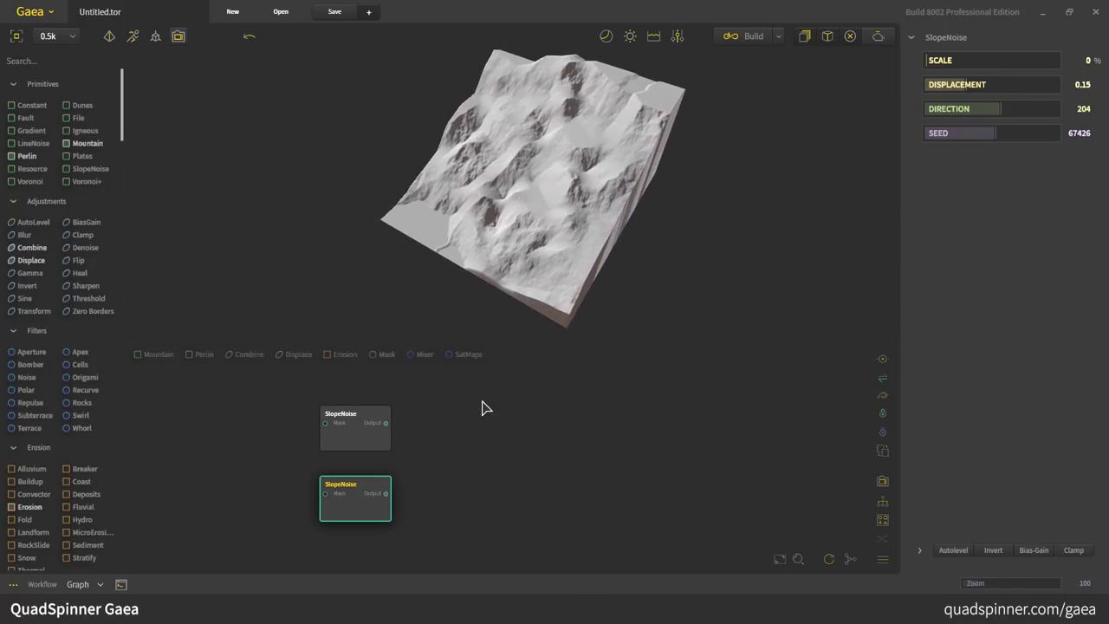
{"action": "left_click", "coordinate": [348, 441]}
{"action": "left_click", "coordinate": [356, 495]}
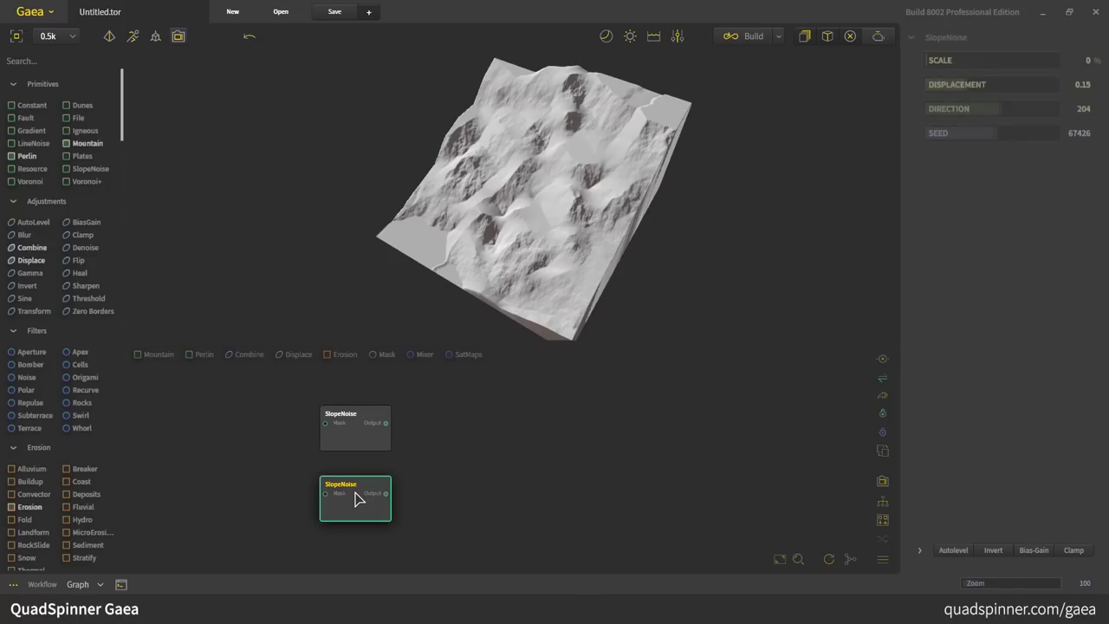
Add a Combine node and connect the upper SlopeNoise output to its first input and the lower one to its second.
{"action": "left_click", "coordinate": [294, 418]}
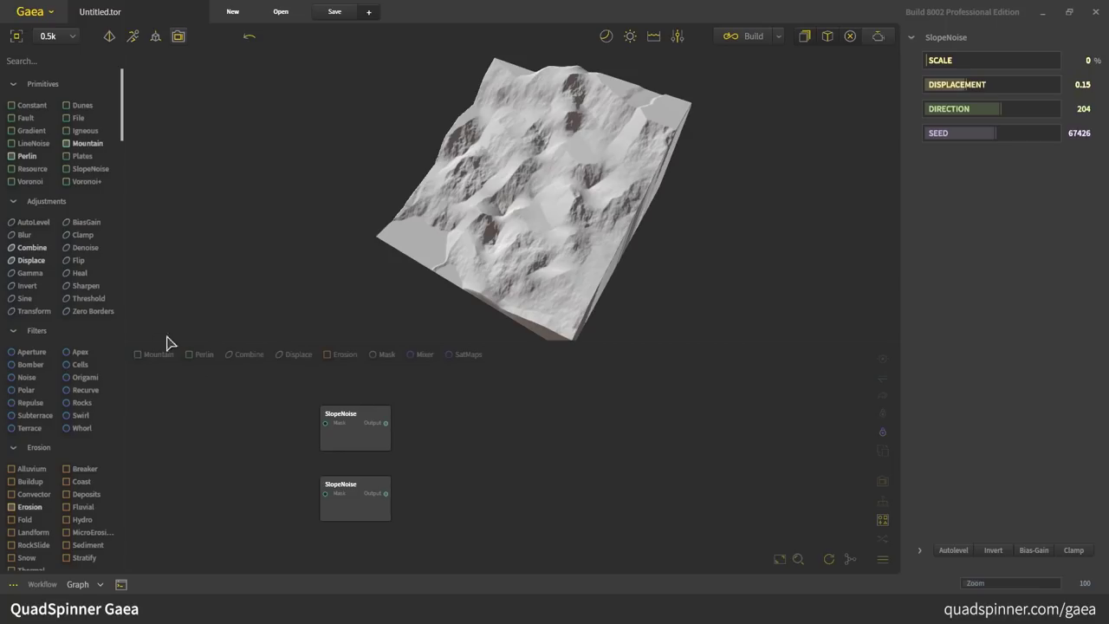
{"action": "left_click_drag", "start_coordinate": [29, 251], "coordinate": [501, 488]}
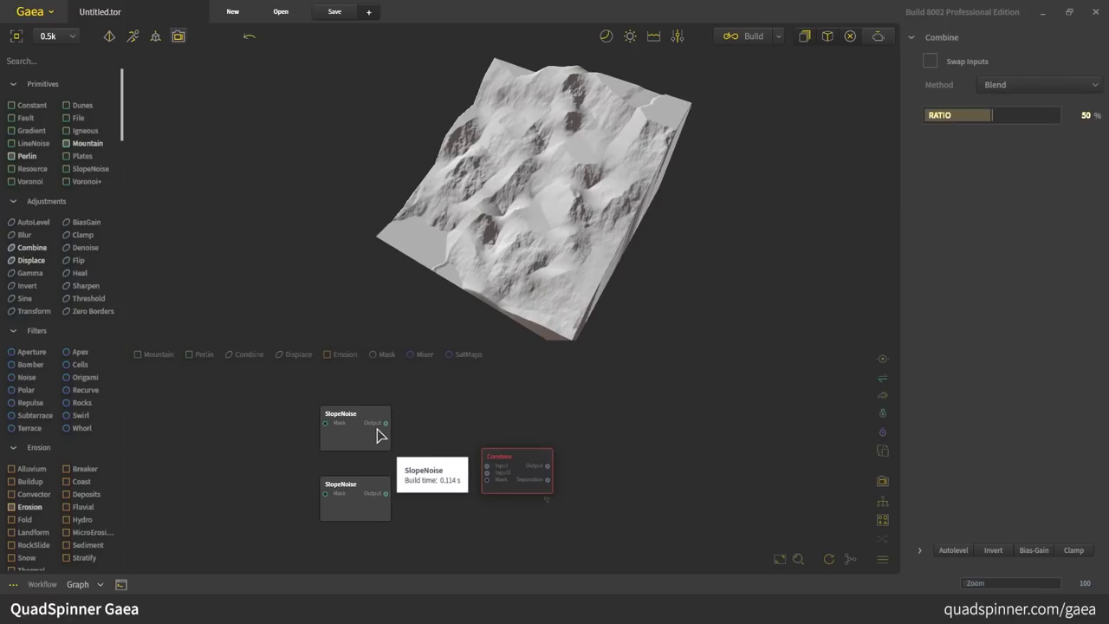
{"action": "left_click_drag", "start_coordinate": [386, 423], "coordinate": [488, 466]}
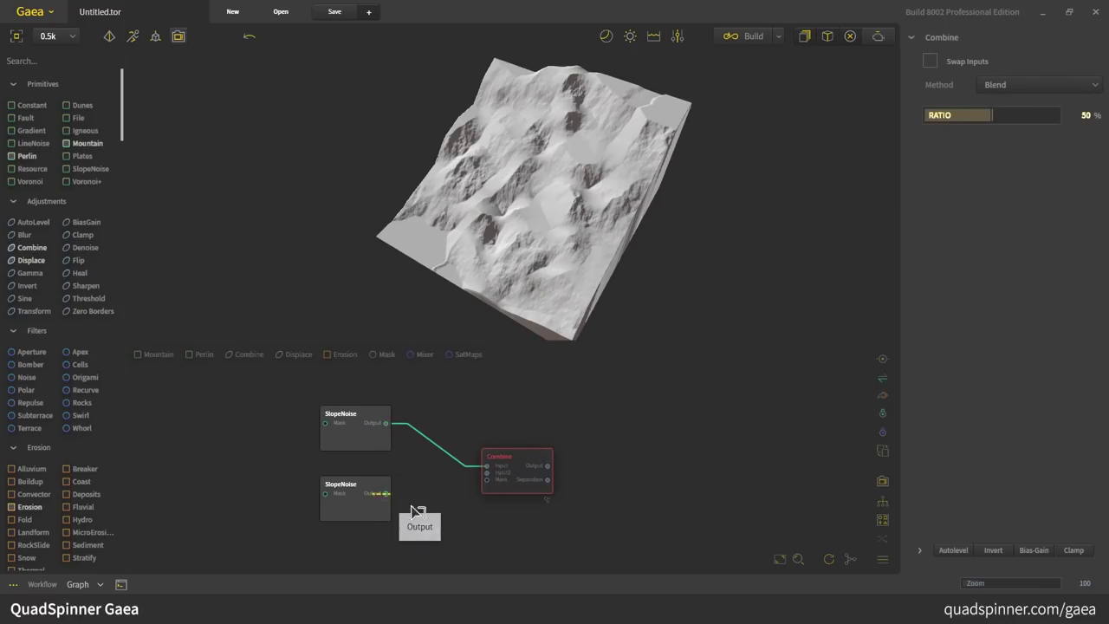
{"action": "left_click_drag", "start_coordinate": [388, 494], "coordinate": [487, 472]}
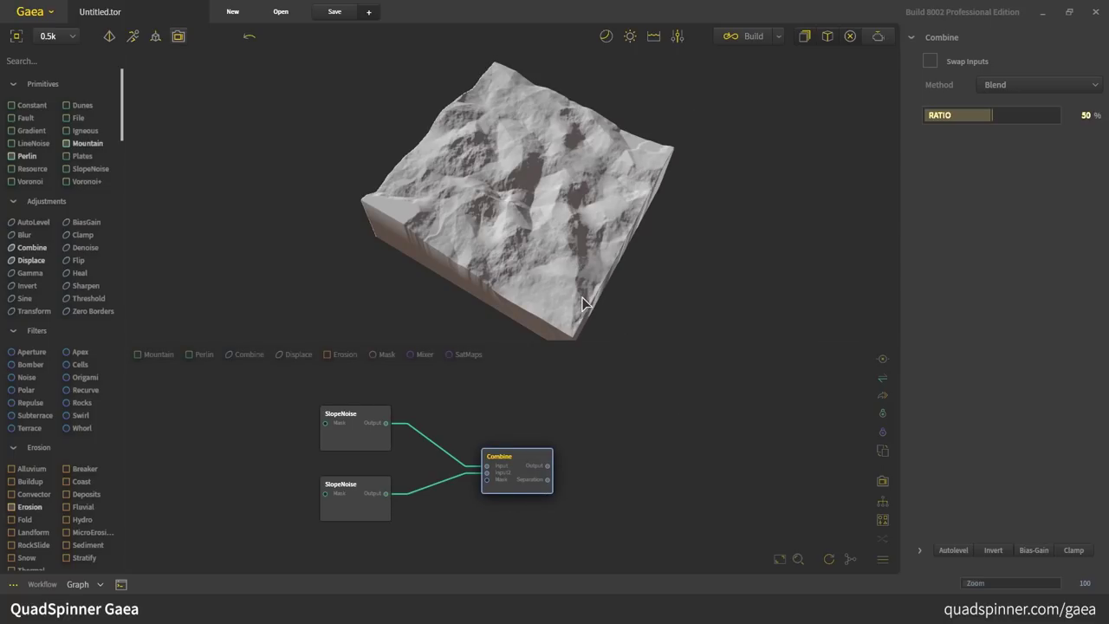
Set the Combine node's method to Max and its ratio to 100%.
{"action": "left_click_drag", "start_coordinate": [505, 228], "coordinate": [755, 179]}
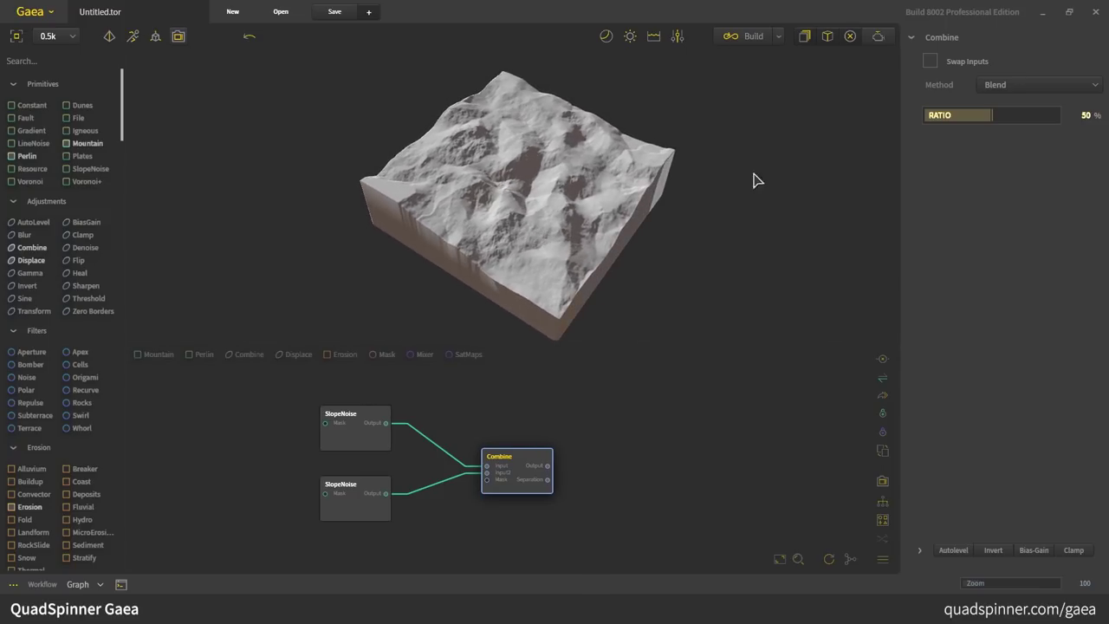
{"action": "left_click", "coordinate": [1038, 86]}
{"action": "left_click", "coordinate": [1020, 218]}
{"action": "left_click", "coordinate": [1024, 114]}
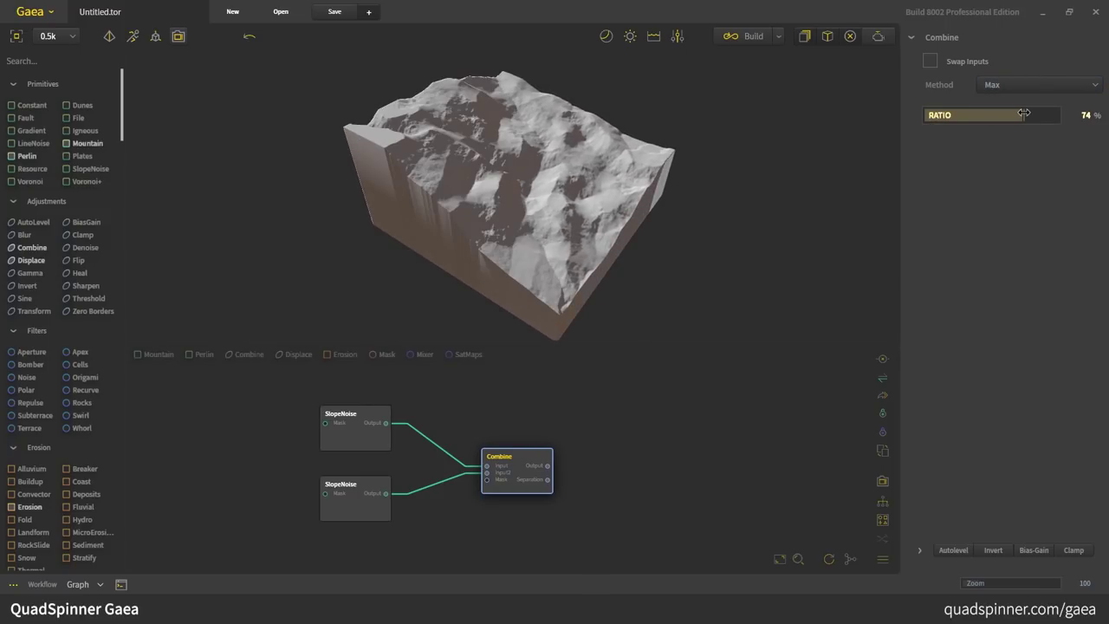
{"action": "left_click_drag", "start_coordinate": [1024, 114], "coordinate": [1106, 116]}
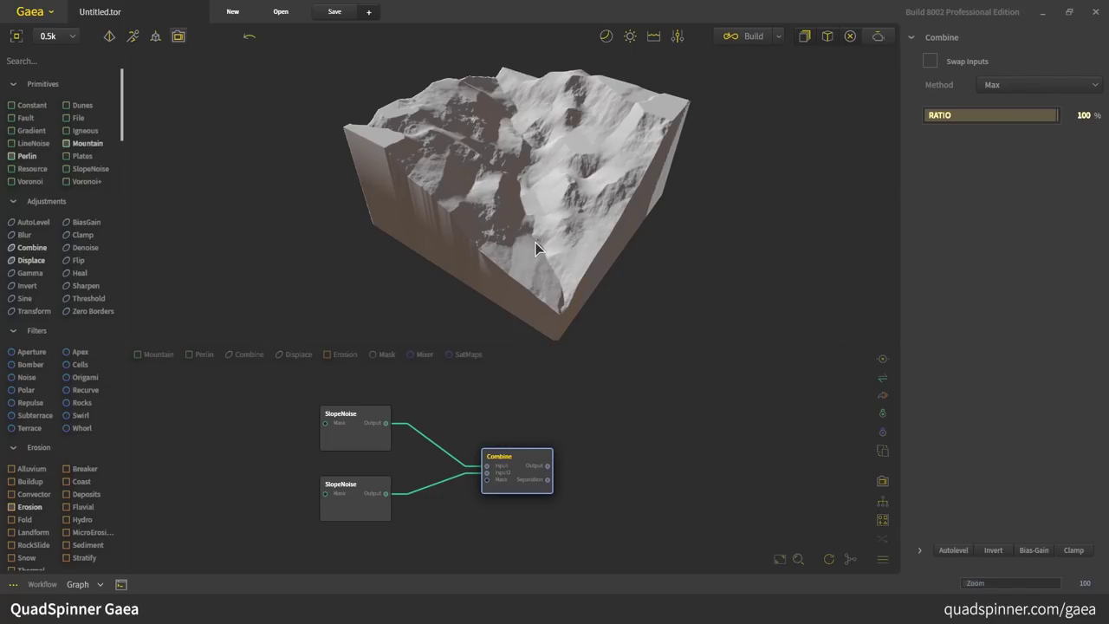
Add an Erosion node after the Combine node, fed by the Combine output.
{"action": "left_click_drag", "start_coordinate": [536, 248], "coordinate": [494, 235]}
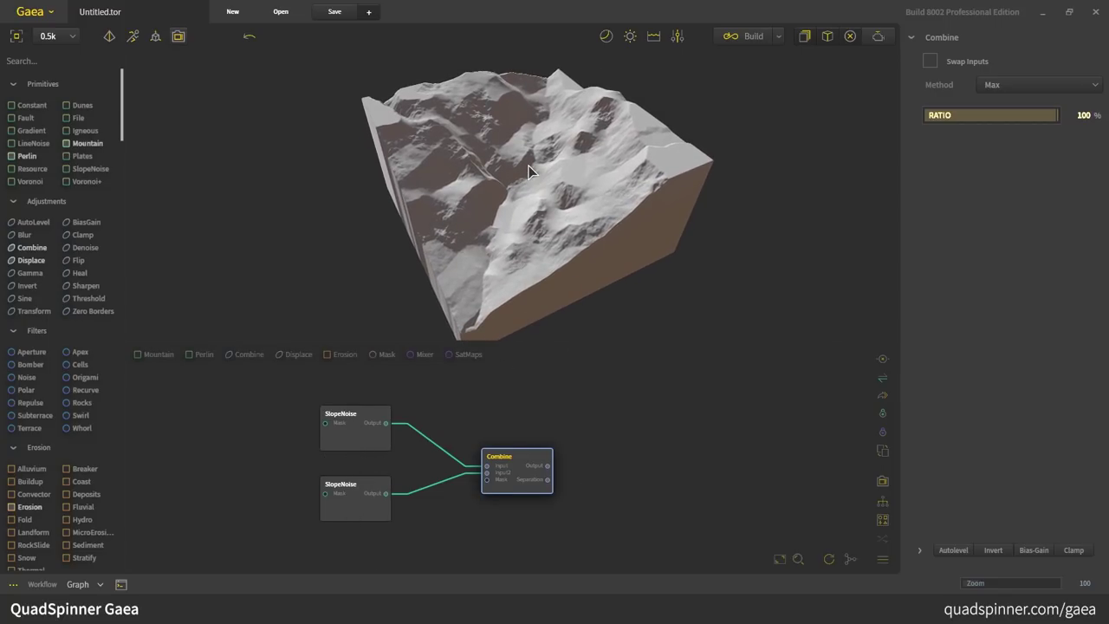
{"action": "left_click_drag", "start_coordinate": [529, 167], "coordinate": [503, 252]}
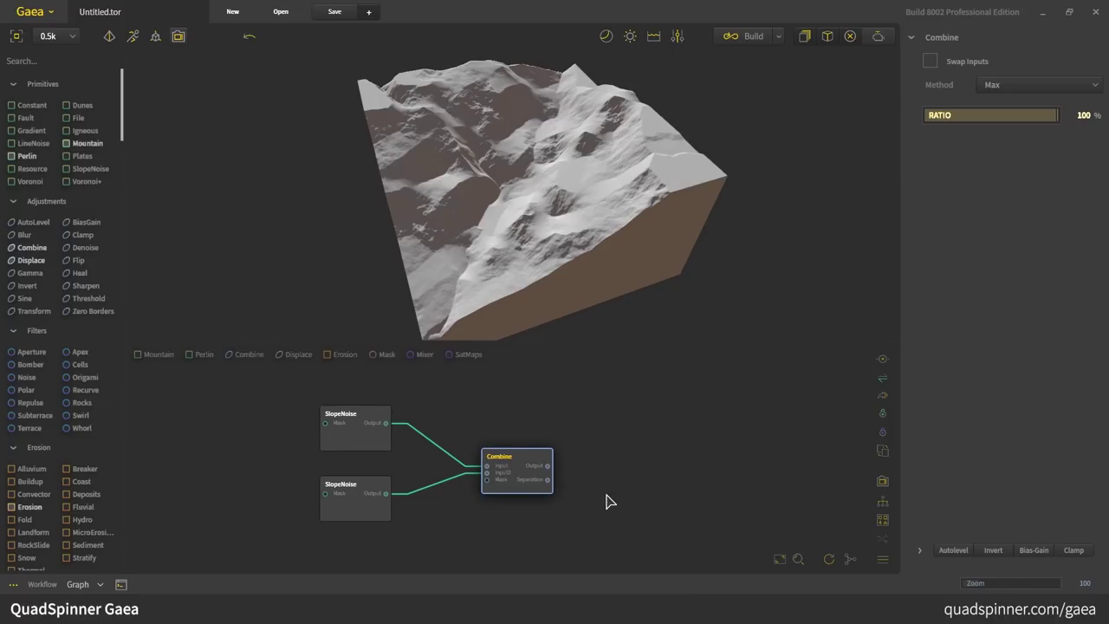
{"action": "left_click", "coordinate": [500, 411]}
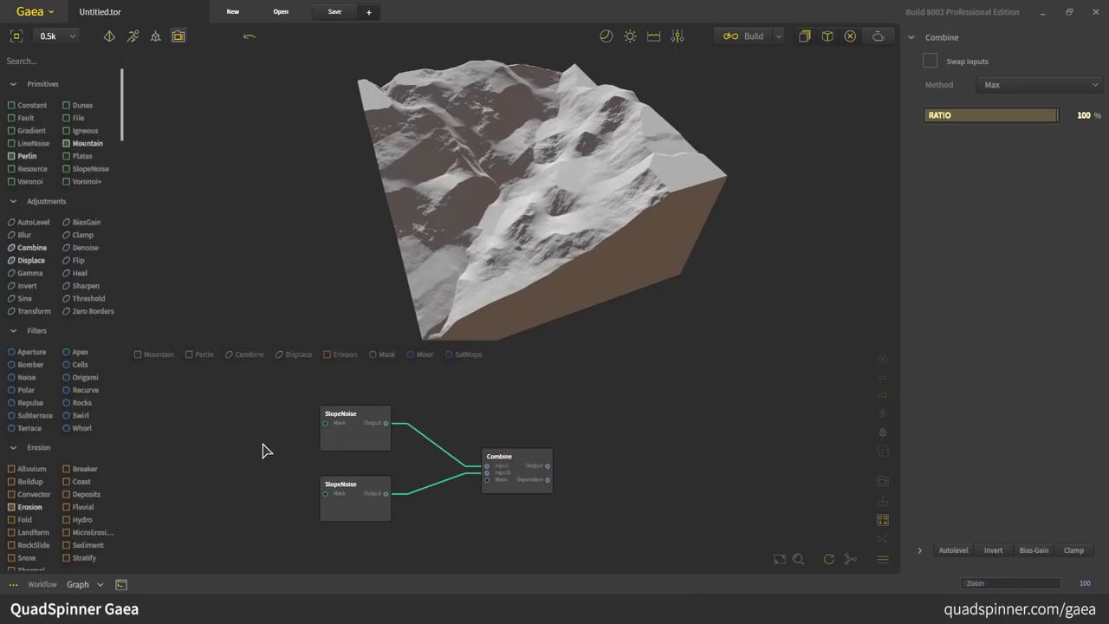
{"action": "left_click_drag", "start_coordinate": [23, 514], "coordinate": [513, 468]}
{"action": "left_click_drag", "start_coordinate": [704, 503], "coordinate": [599, 494]}
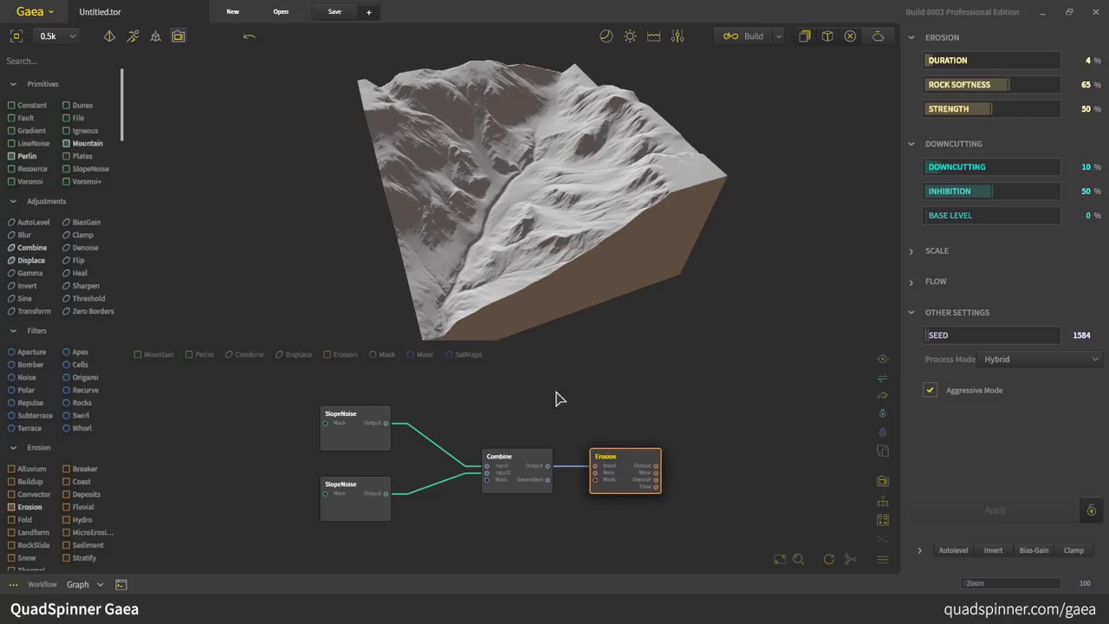
Examine the eroded valley up close and compare the Combine node's terrain with the Erosion node's result.
{"action": "left_click_drag", "start_coordinate": [475, 258], "coordinate": [441, 249]}
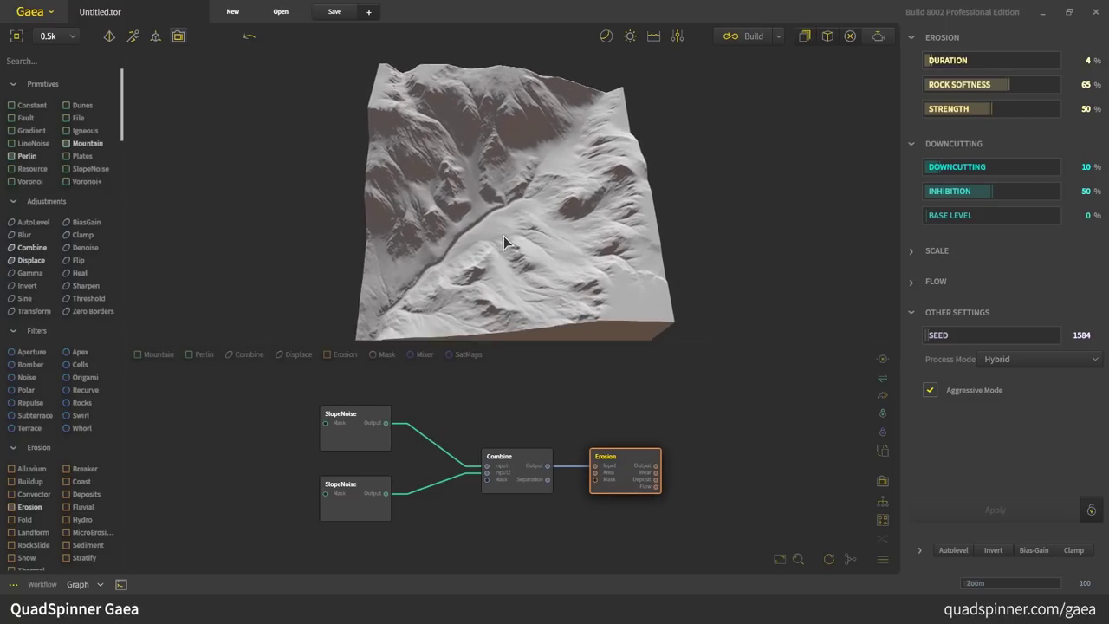
{"action": "left_click_drag", "start_coordinate": [504, 236], "coordinate": [518, 252]}
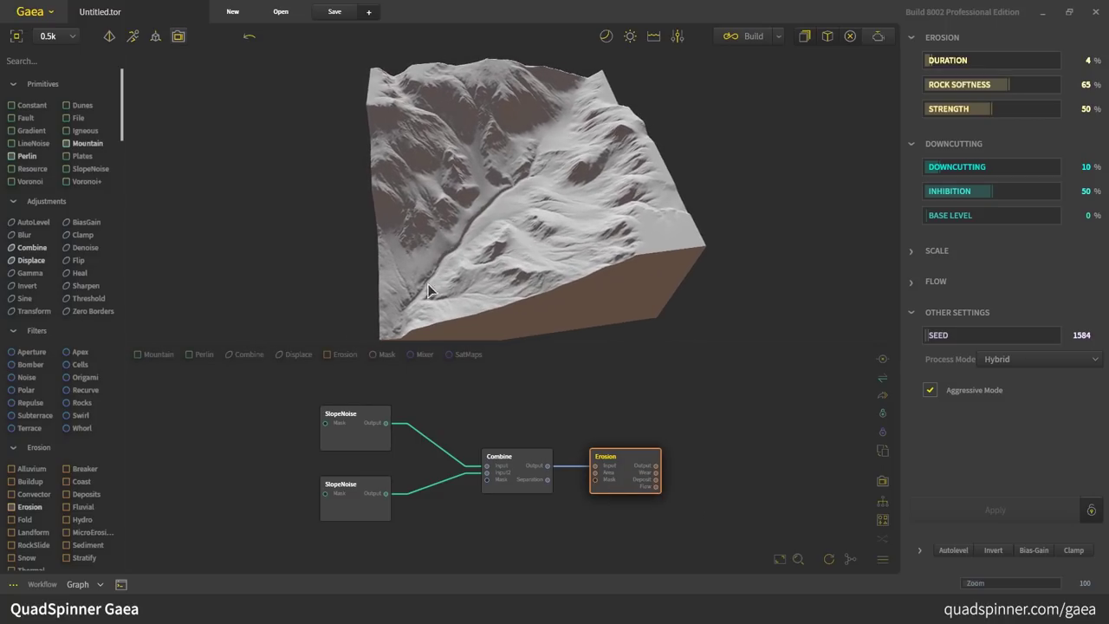
{"action": "scroll", "coordinate": [513, 272], "scroll_direction": "up", "scroll_amount": 5}
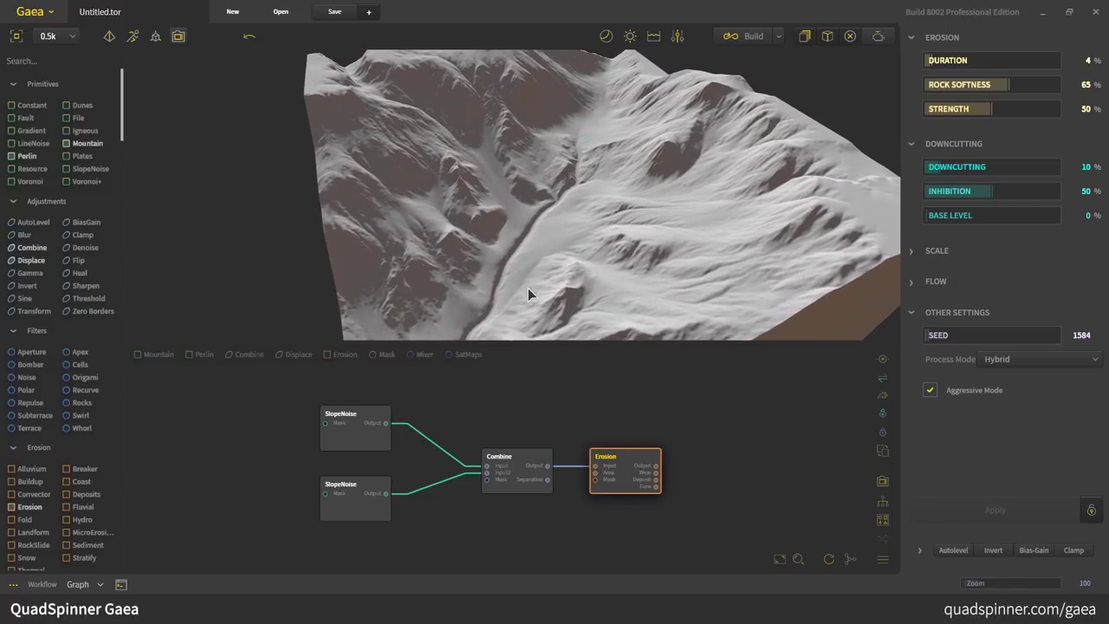
{"action": "left_click", "coordinate": [531, 473]}
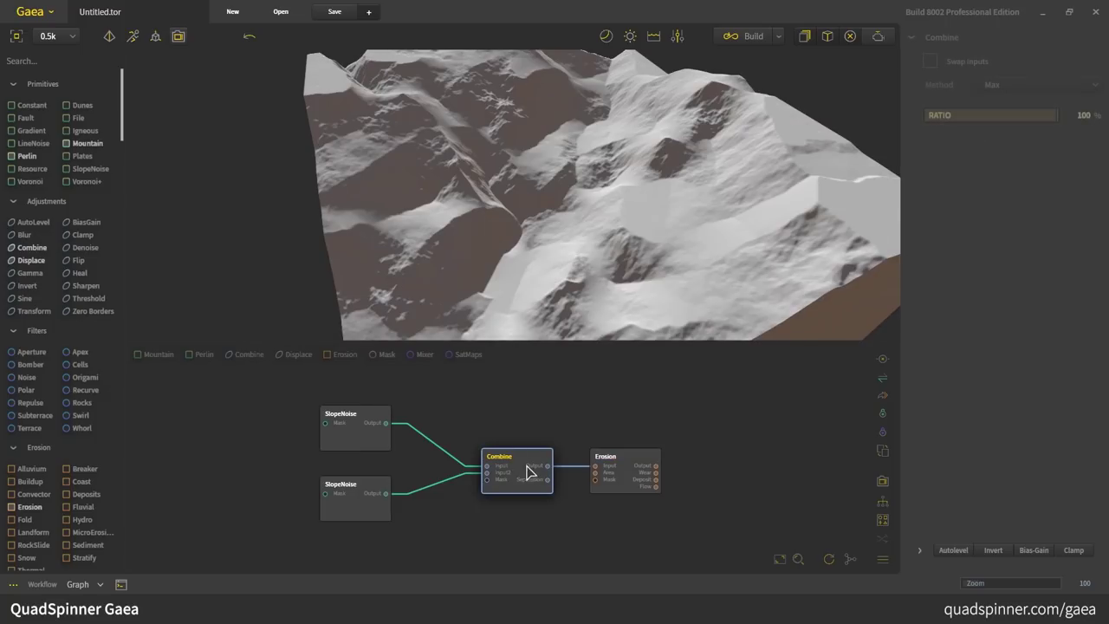
{"action": "left_click", "coordinate": [641, 468]}
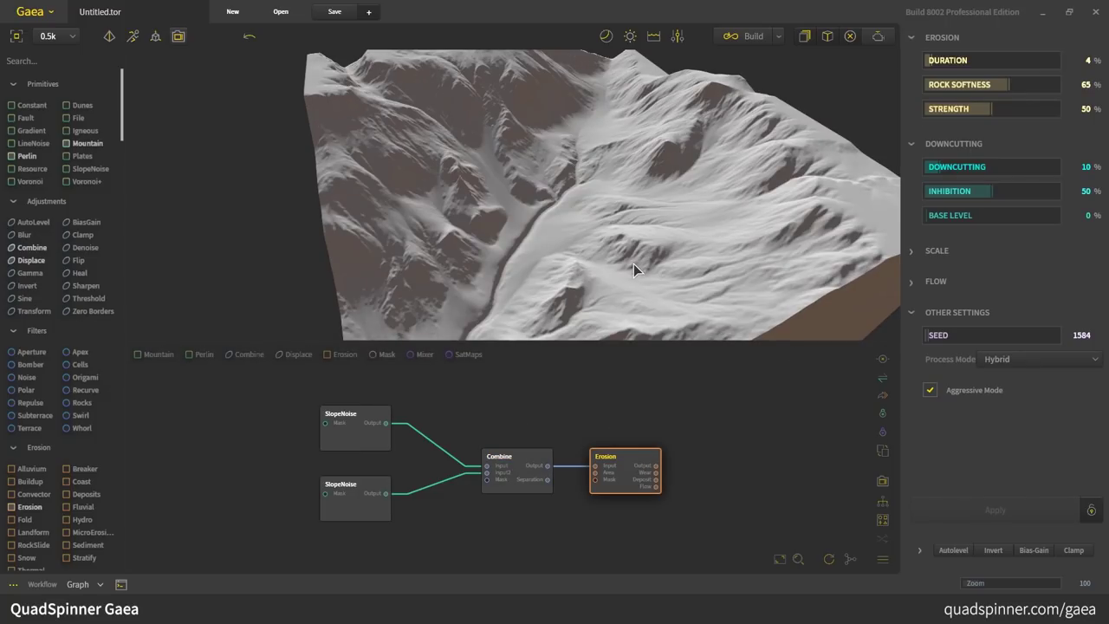
{"action": "left_click_drag", "start_coordinate": [620, 232], "coordinate": [695, 191]}
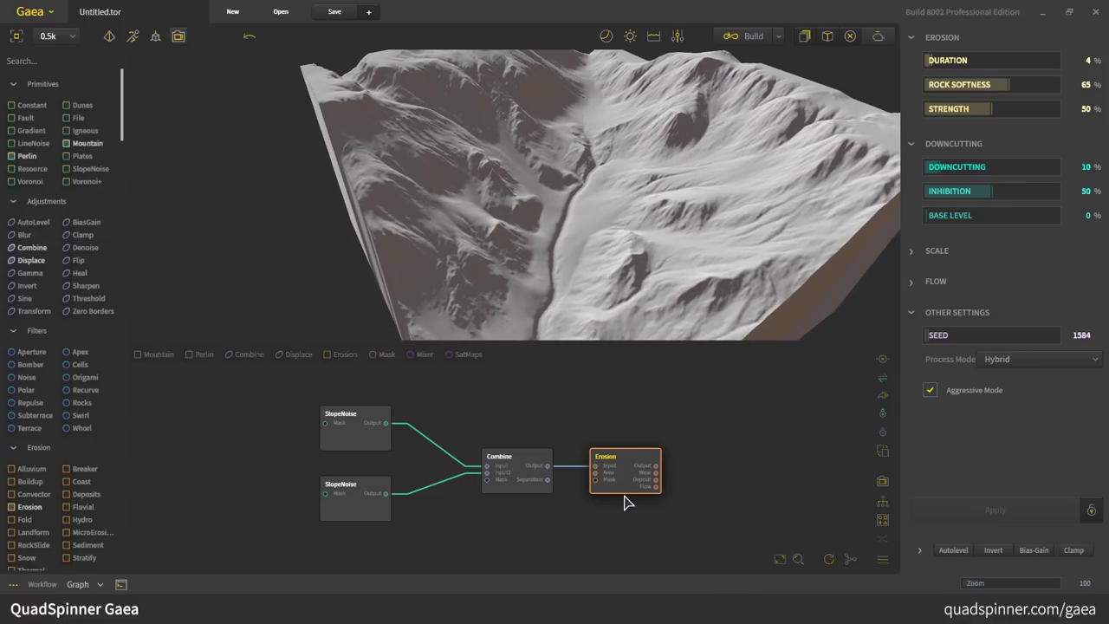
Set the Erosion node's downcutting to 41% and apply the change to the terrain.
{"action": "left_click_drag", "start_coordinate": [582, 243], "coordinate": [634, 201]}
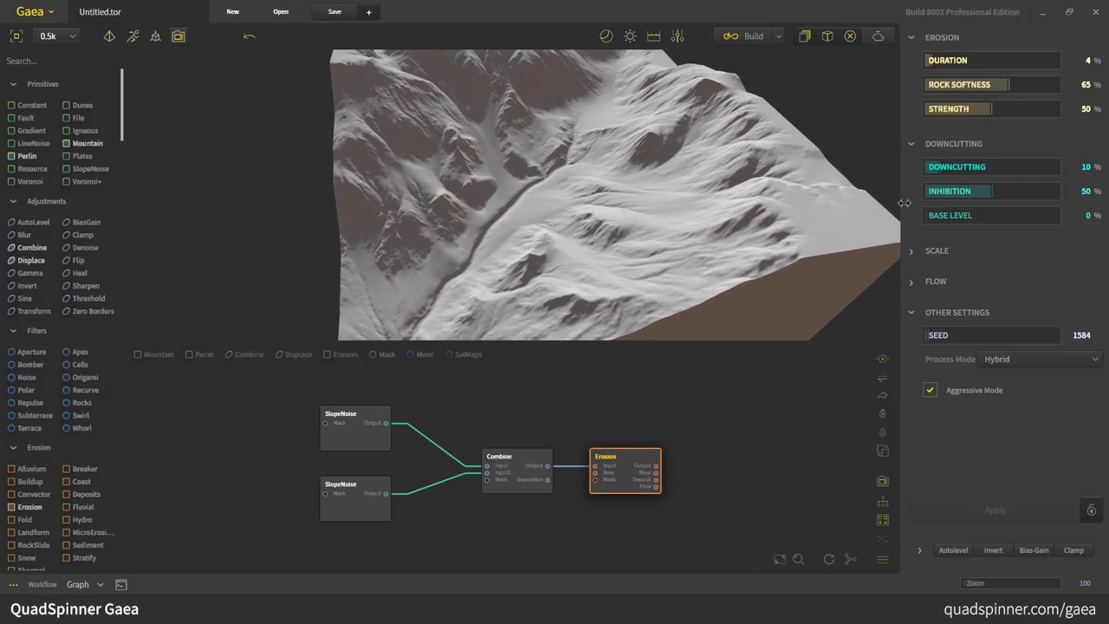
{"action": "left_click", "coordinate": [979, 172]}
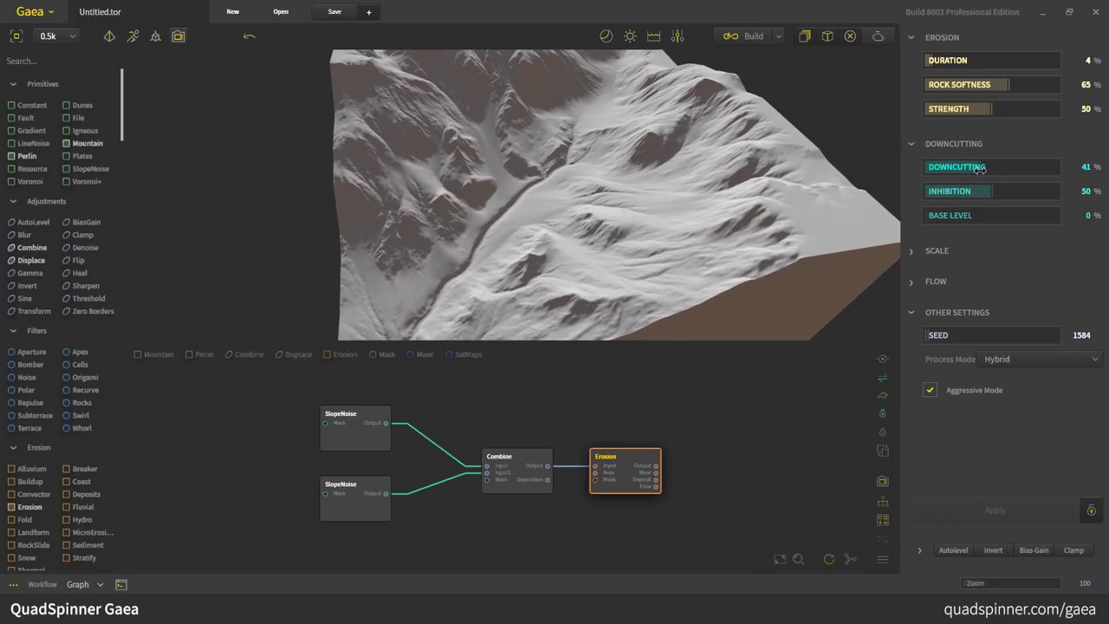
{"action": "left_click", "coordinate": [963, 512]}
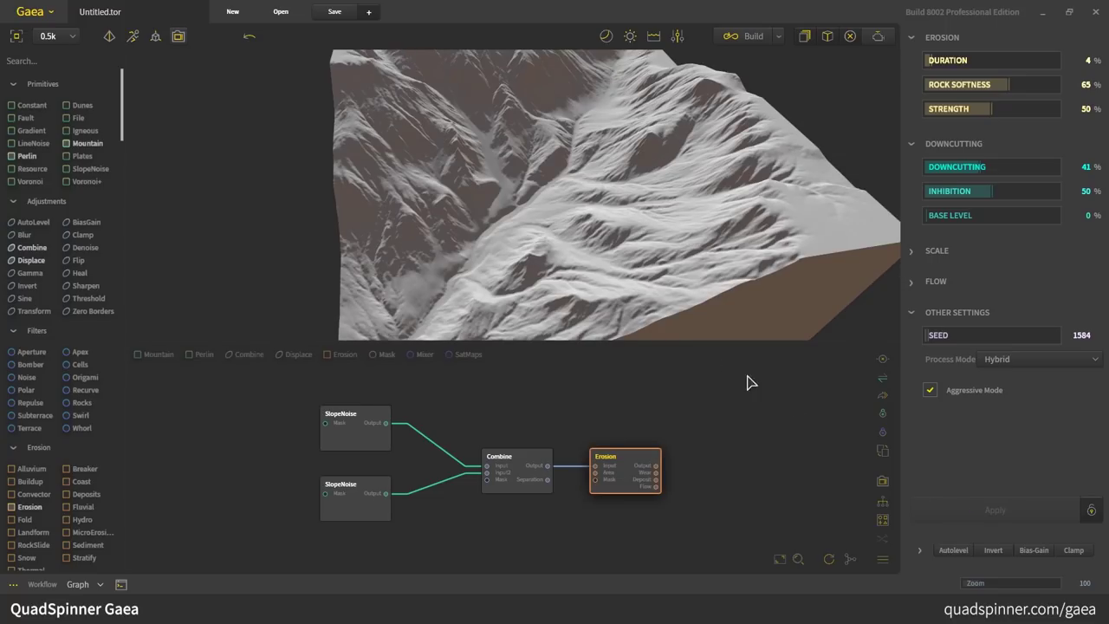
{"action": "mouse_move", "coordinate": [472, 288]}
{"action": "left_mouse_down"}
{"action": "mouse_move", "coordinate": [523, 317]}
{"action": "mouse_move", "coordinate": [488, 299]}
{"action": "left_mouse_up"}
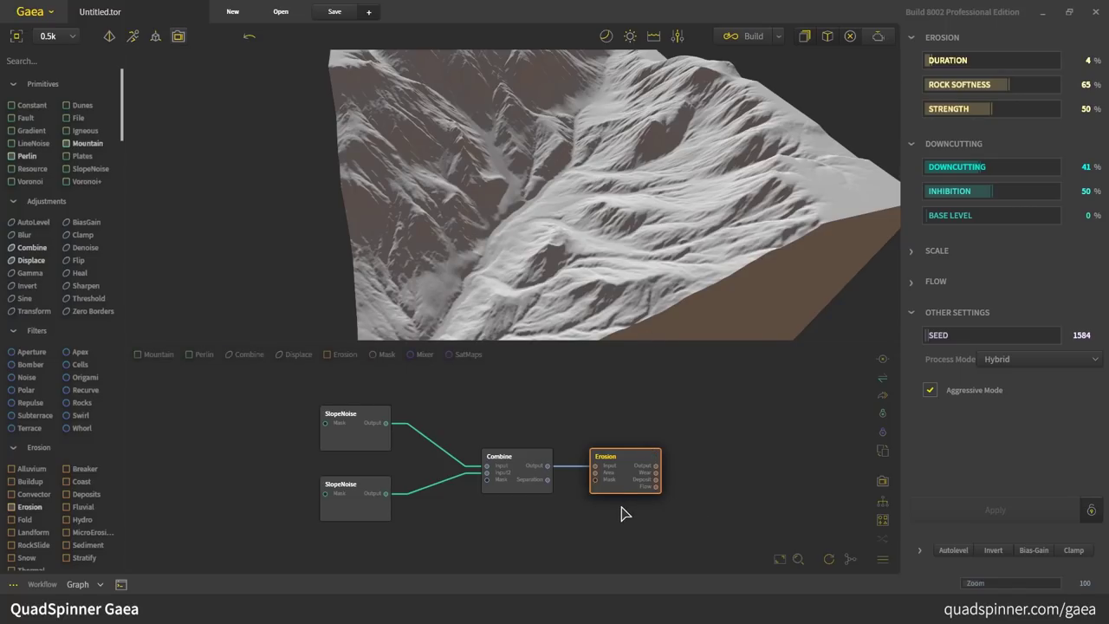
Show the 2D preview beside the terrain with 3D shading and overlay the Erosion node's Flow map to examine the water paths.
{"action": "left_click", "coordinate": [177, 36]}
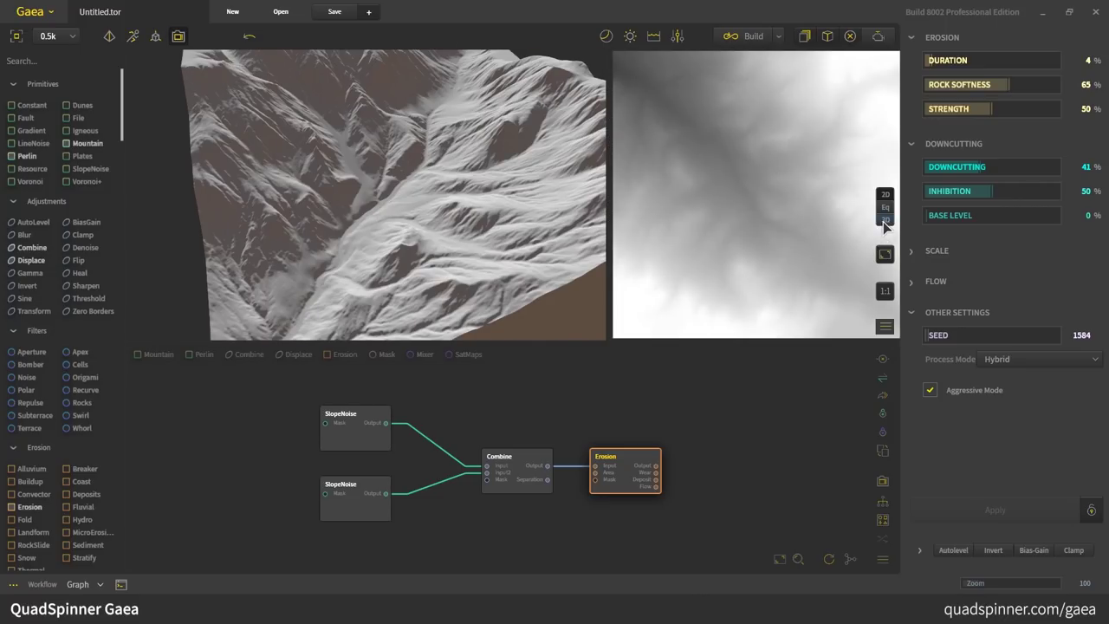
{"action": "left_click", "coordinate": [884, 220]}
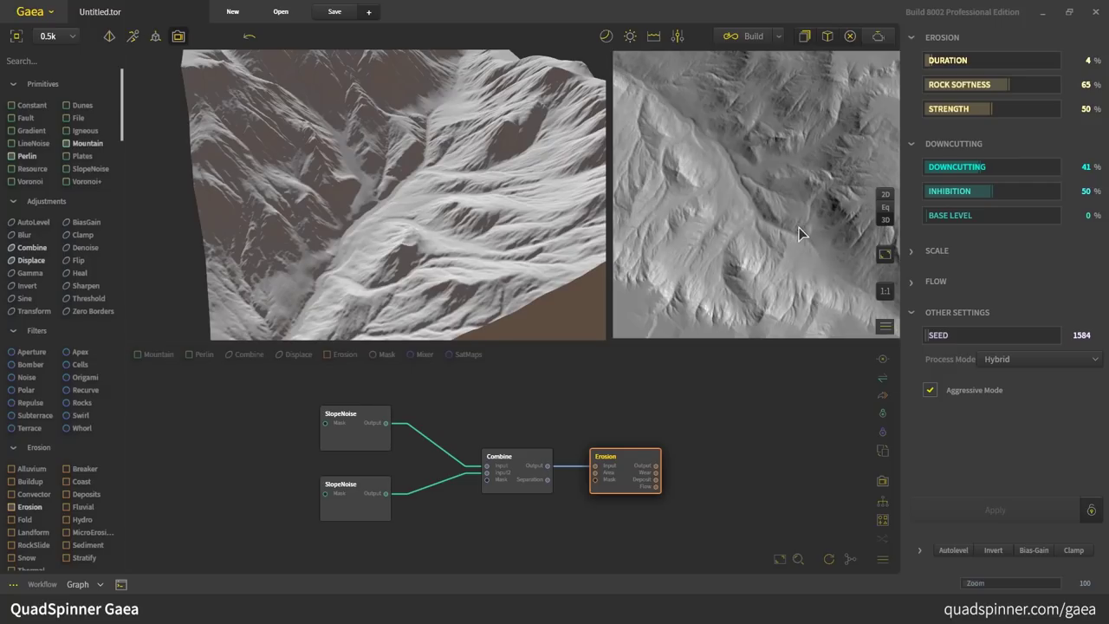
{"action": "right_click", "coordinate": [782, 195]}
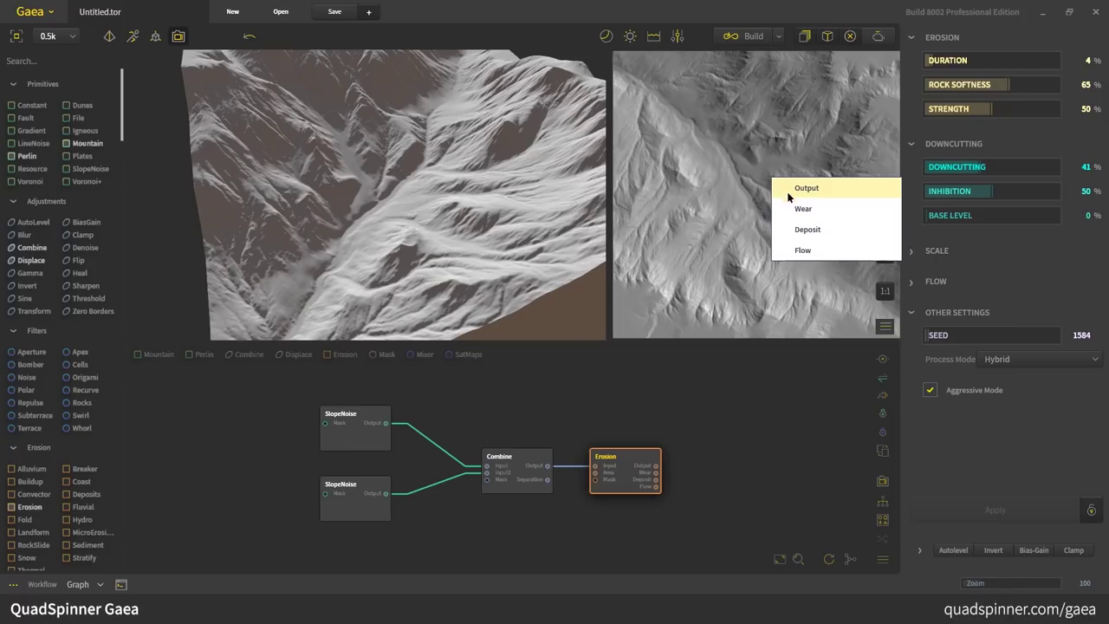
{"action": "left_click", "coordinate": [817, 245]}
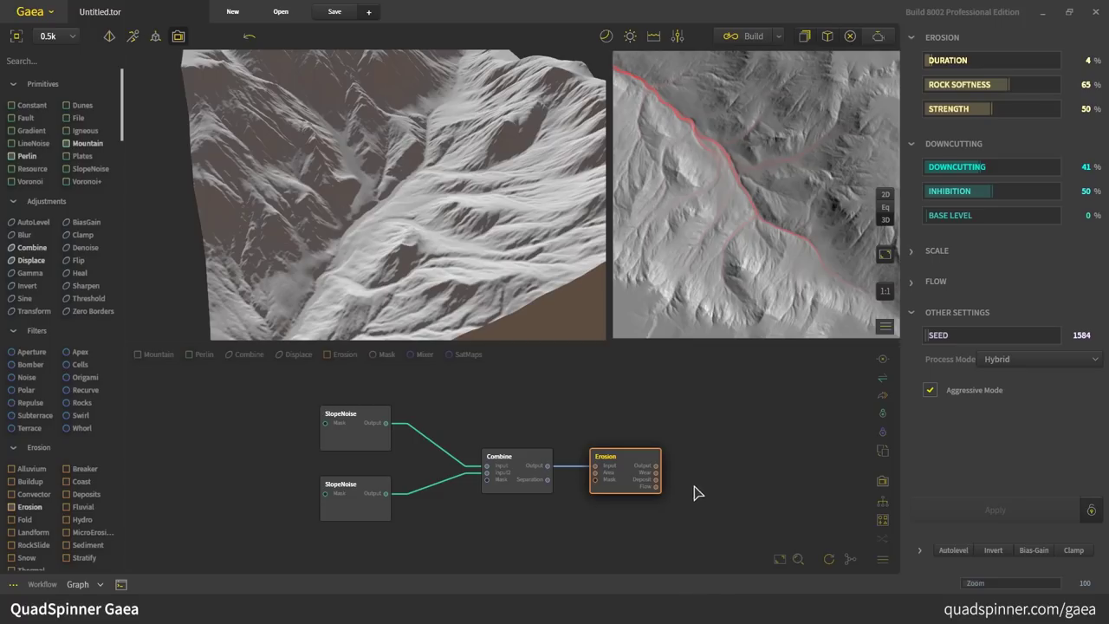
{"action": "mouse_move", "coordinate": [407, 227]}
{"action": "left_mouse_down"}
{"action": "mouse_move", "coordinate": [355, 231]}
{"action": "mouse_move", "coordinate": [413, 238]}
{"action": "mouse_move", "coordinate": [435, 203]}
{"action": "mouse_move", "coordinate": [395, 207]}
{"action": "mouse_move", "coordinate": [405, 222]}
{"action": "left_mouse_up"}
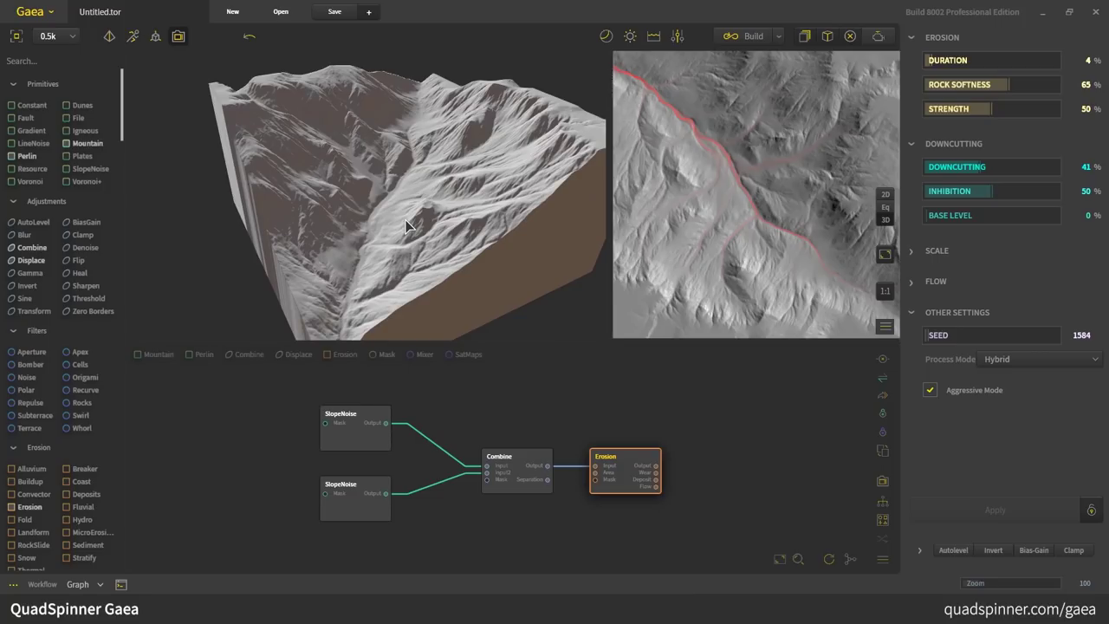
Close the 2D preview, move the Erosion node lower in the graph and add a Terrace node fed by the Combine output.
{"action": "left_click_drag", "start_coordinate": [635, 462], "coordinate": [635, 535]}
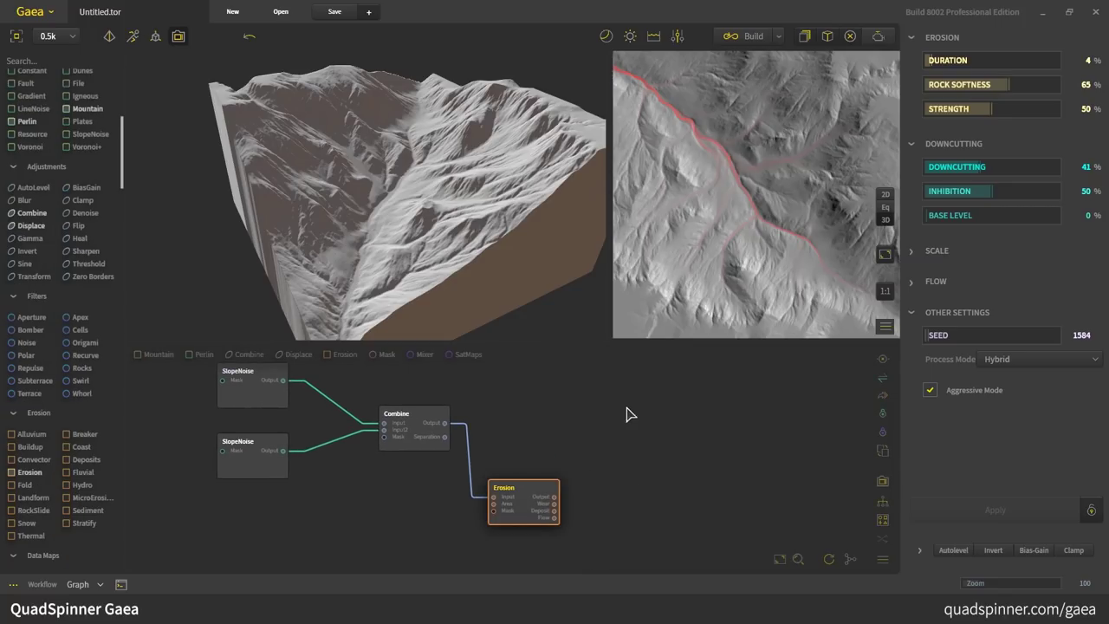
{"action": "left_click", "coordinate": [177, 37]}
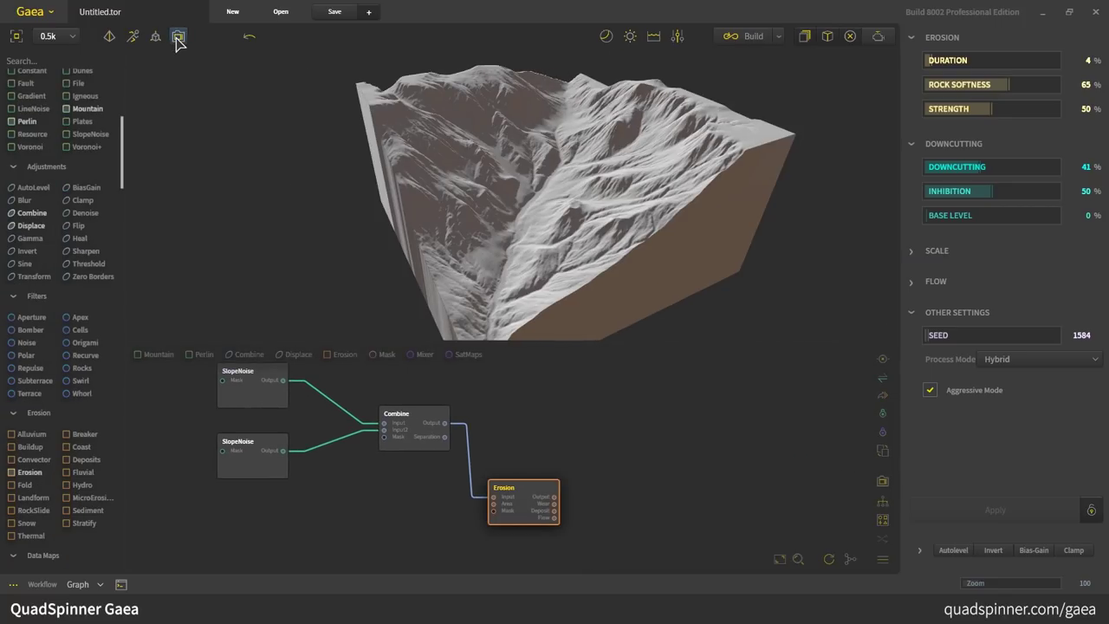
{"action": "left_click", "coordinate": [609, 421]}
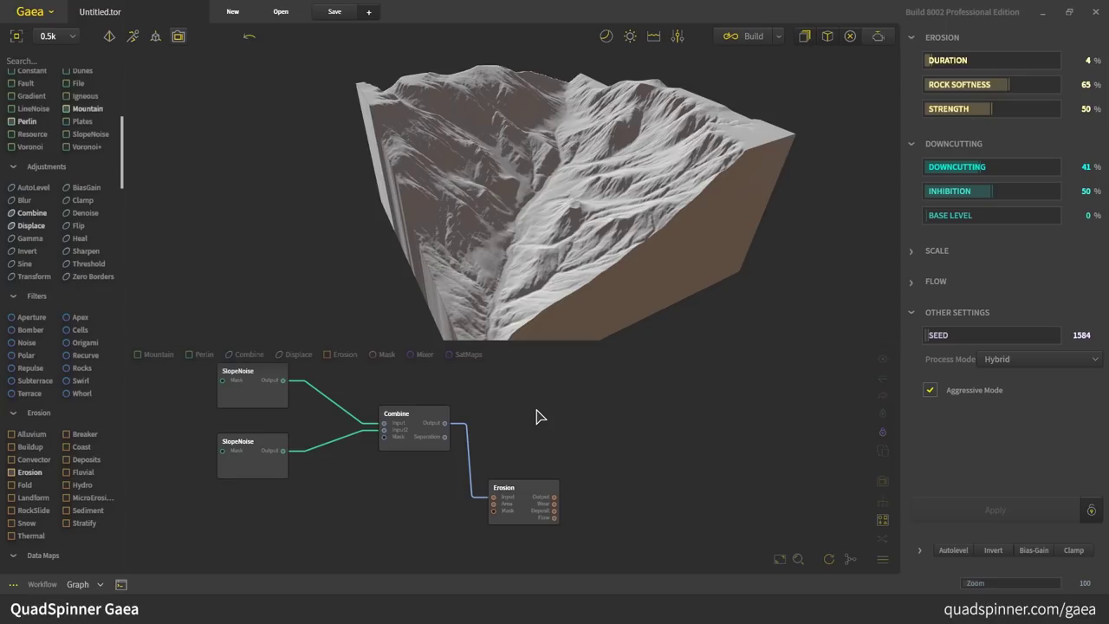
{"action": "left_click_drag", "start_coordinate": [29, 394], "coordinate": [439, 436]}
{"action": "left_click_drag", "start_coordinate": [518, 468], "coordinate": [524, 422]}
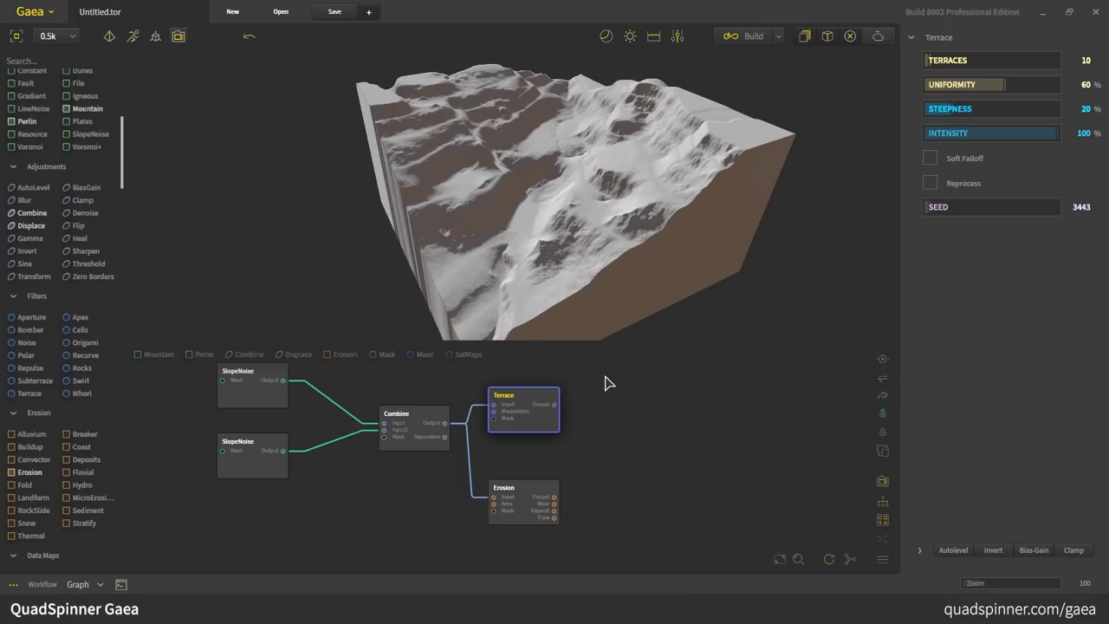
Set the Terrace node's uniformity to 4% and its steepness to 42%.
{"action": "mouse_move", "coordinate": [425, 249]}
{"action": "left_mouse_down"}
{"action": "mouse_move", "coordinate": [460, 237]}
{"action": "mouse_move", "coordinate": [444, 243]}
{"action": "left_mouse_up"}
{"action": "left_click", "coordinate": [935, 90]}
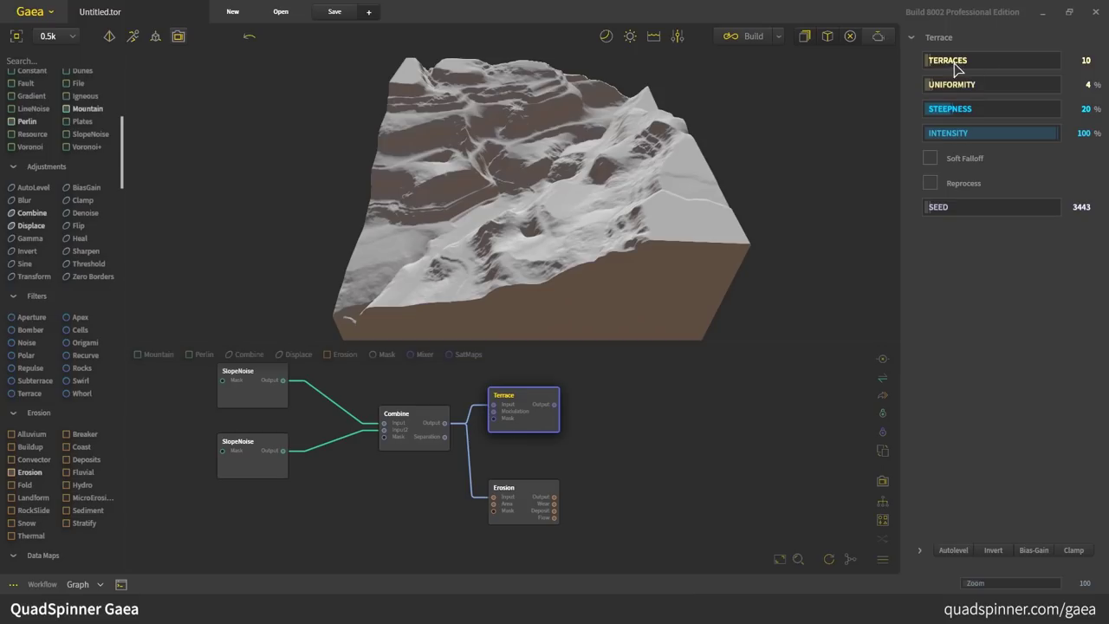
{"action": "left_click", "coordinate": [972, 114]}
{"action": "left_click", "coordinate": [983, 112]}
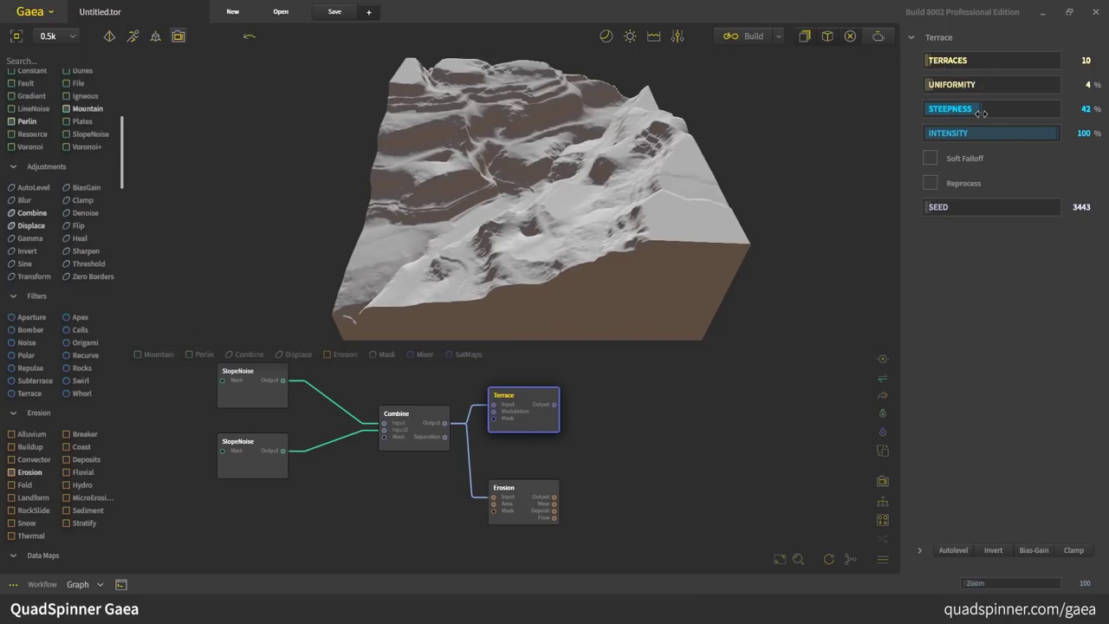
{"action": "left_click_drag", "start_coordinate": [449, 284], "coordinate": [512, 266]}
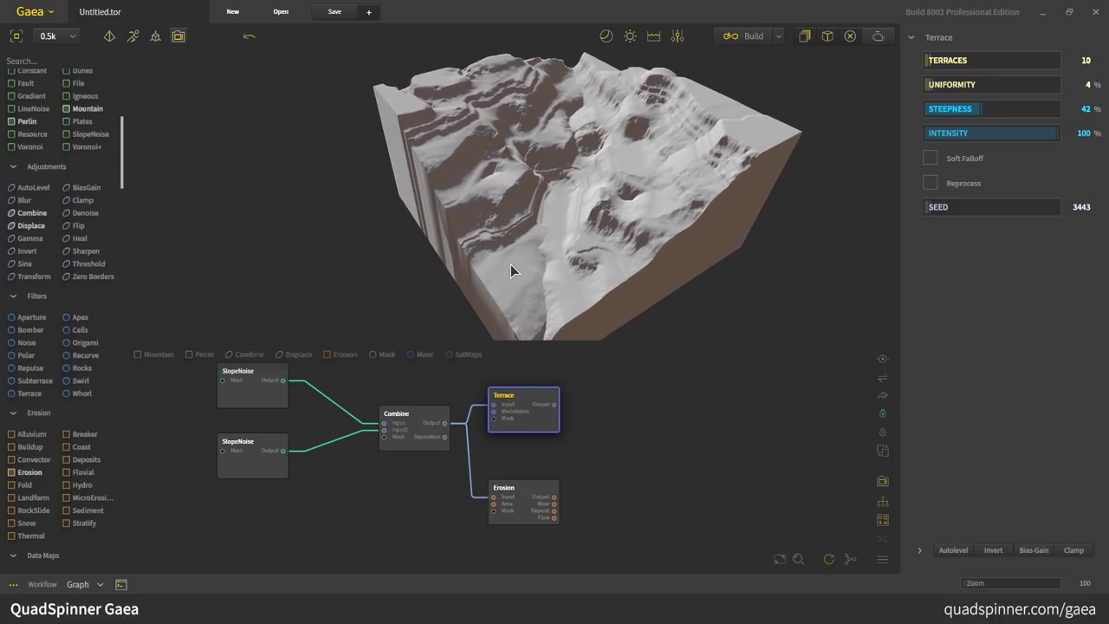
Add a second Terrace node and connect the first Terrace node's output to its input.
{"action": "left_click", "coordinate": [642, 403]}
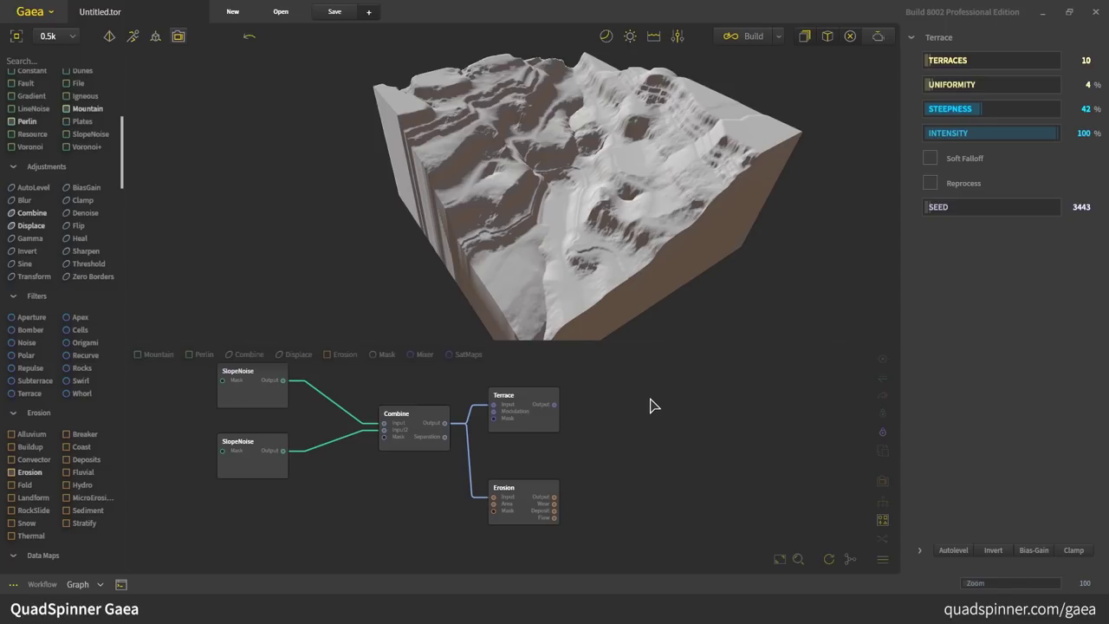
{"action": "right_click", "coordinate": [650, 402]}
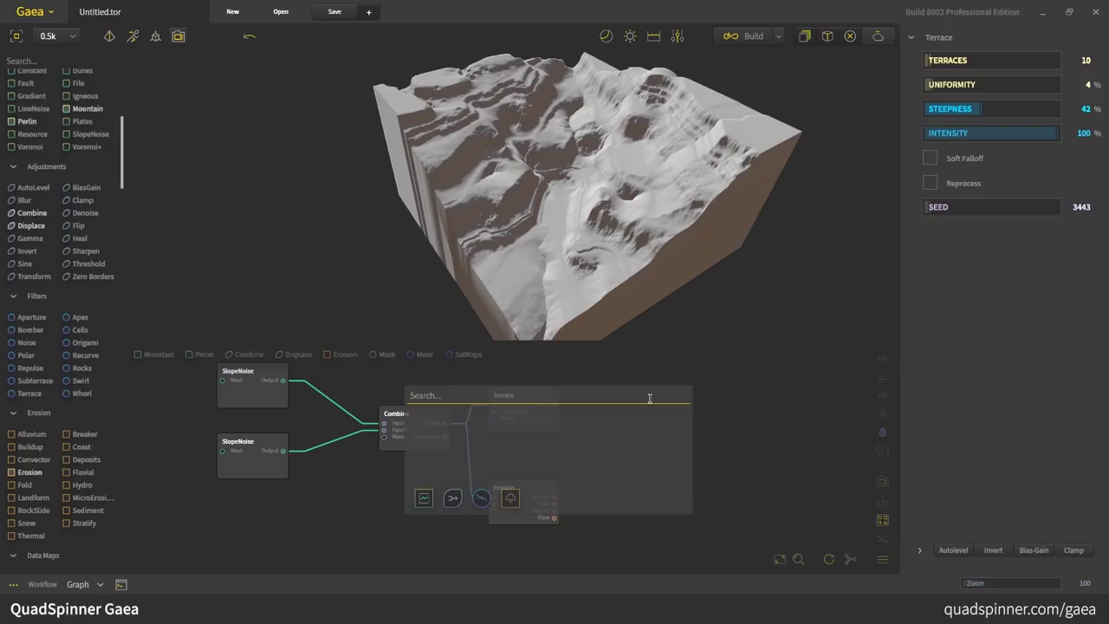
{"action": "type", "text": "terr"}
{"action": "key", "text": "Return"}
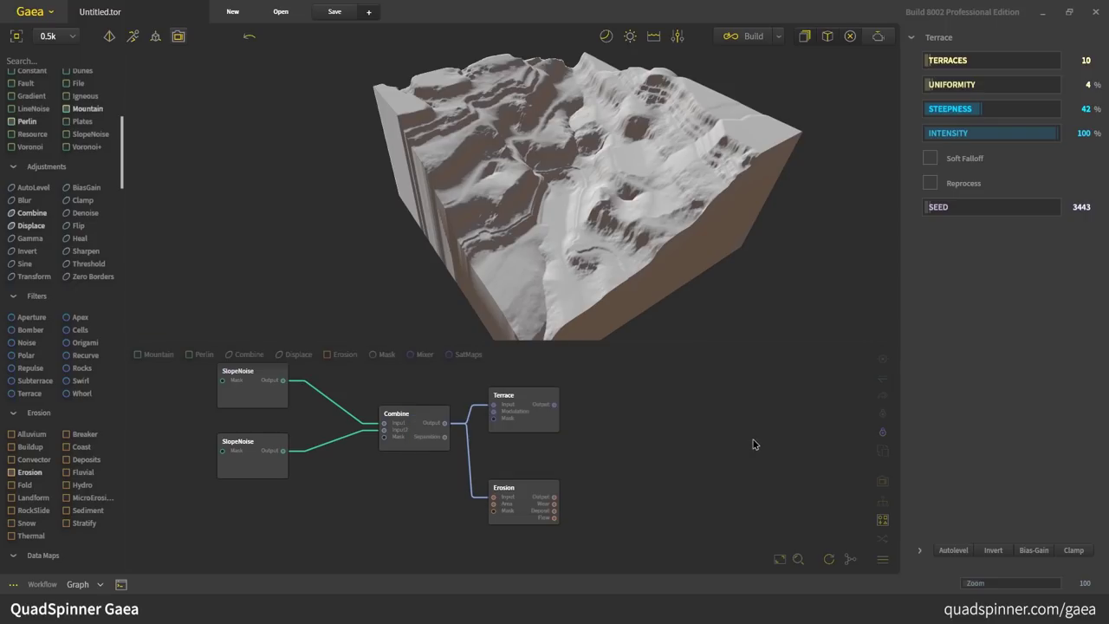
{"action": "left_click_drag", "start_coordinate": [710, 419], "coordinate": [641, 414]}
{"action": "left_click_drag", "start_coordinate": [554, 403], "coordinate": [625, 406]}
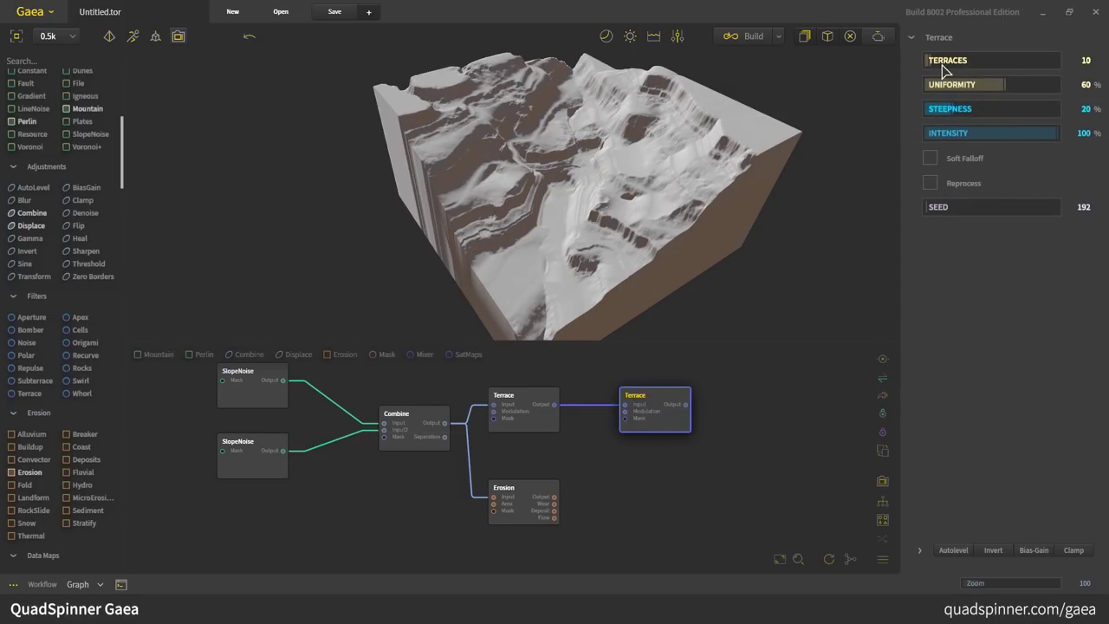
Configure the second Terrace node with 100 terraces, 0% uniformity and 50% steepness.
{"action": "left_click_drag", "start_coordinate": [941, 62], "coordinate": [984, 68]}
{"action": "double_click", "coordinate": [984, 63]}
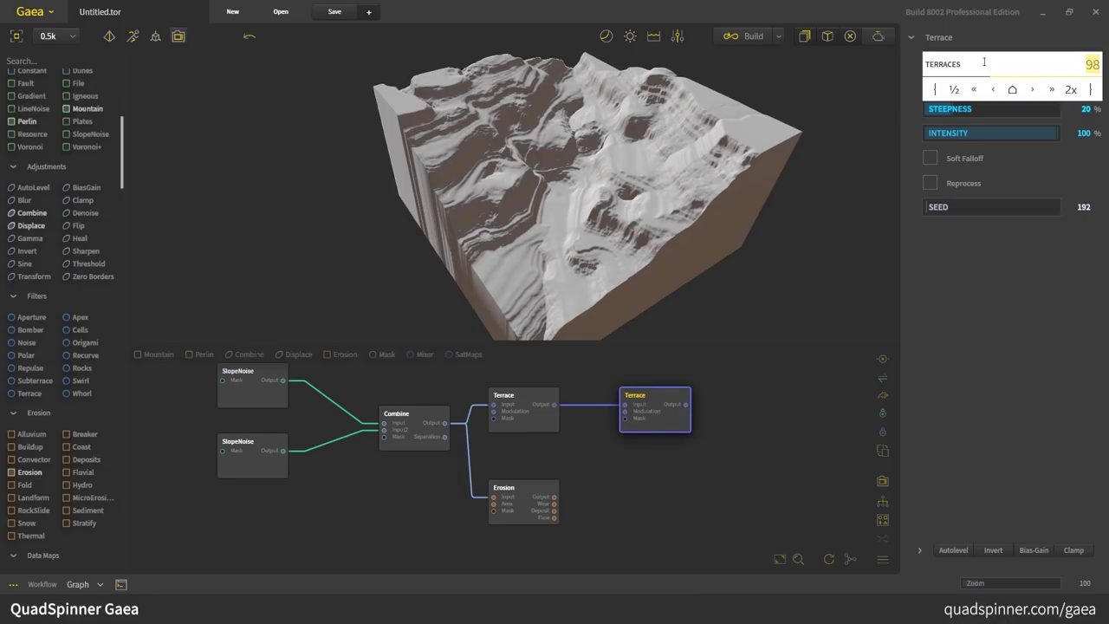
{"action": "type", "text": "100"}
{"action": "key", "text": "Return"}
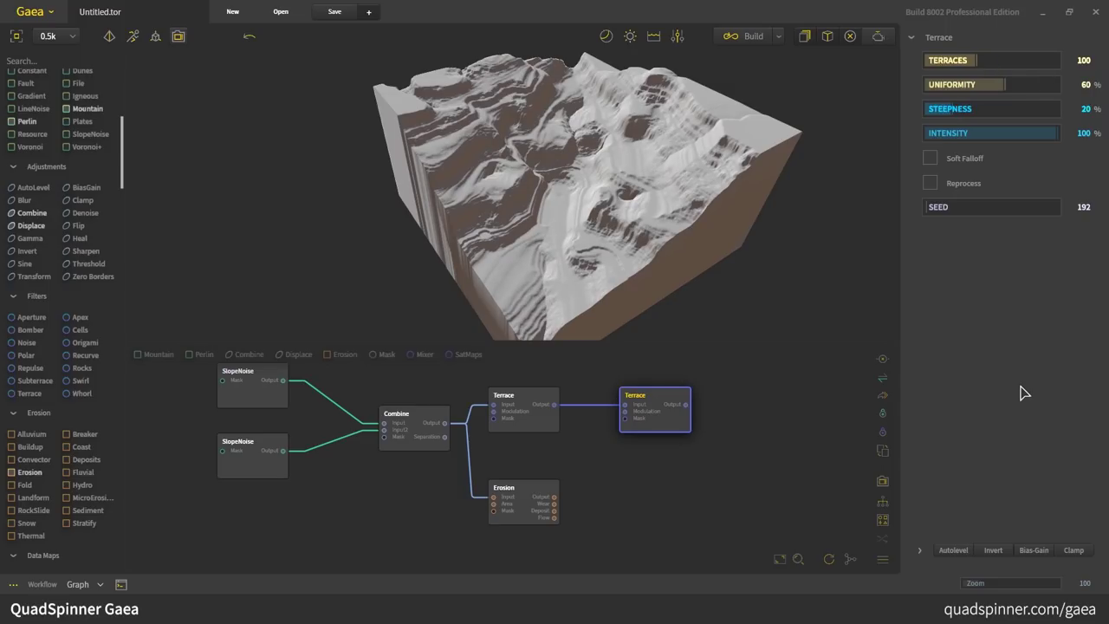
{"action": "left_click", "coordinate": [931, 84]}
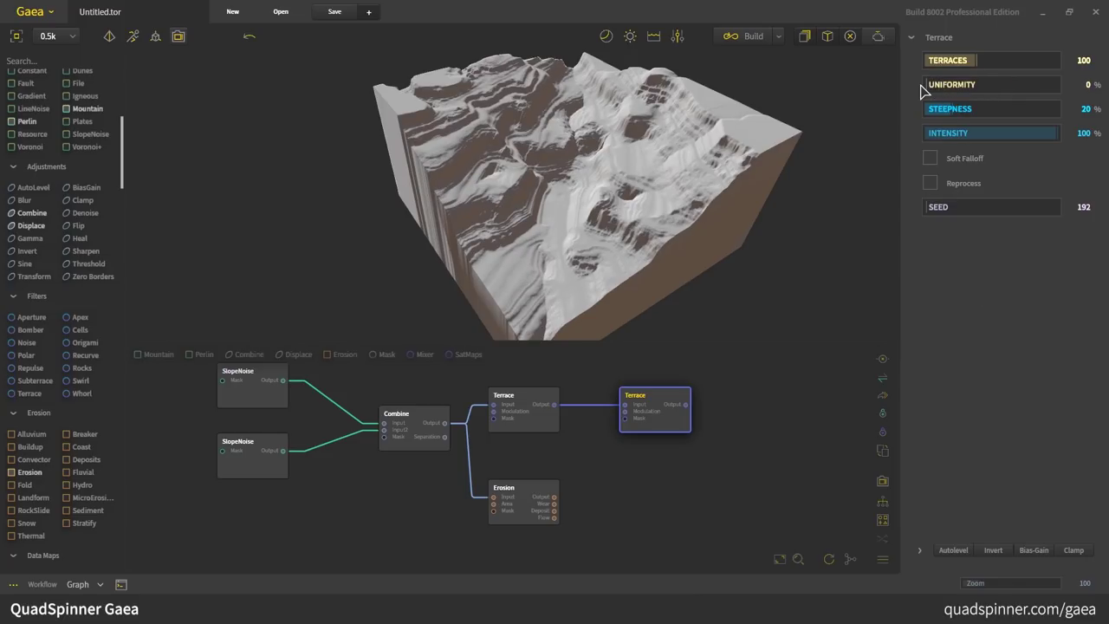
{"action": "left_click", "coordinate": [994, 110]}
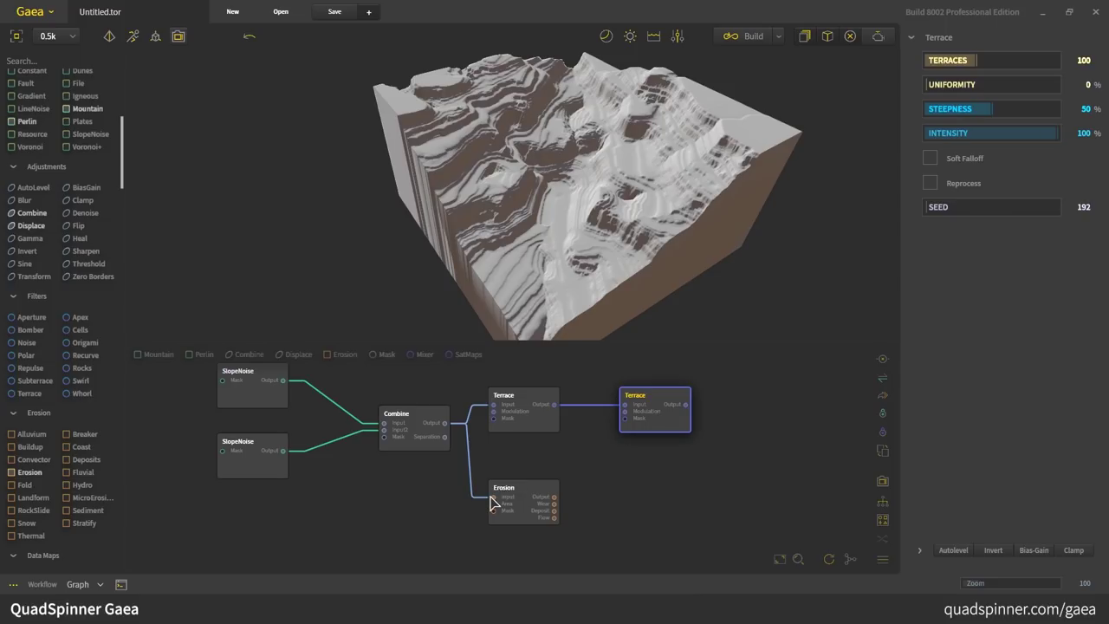
Rewire the Erosion input to the second Terrace node's output and place the Erosion node at the end of the chain.
{"action": "left_click_drag", "start_coordinate": [492, 501], "coordinate": [687, 404]}
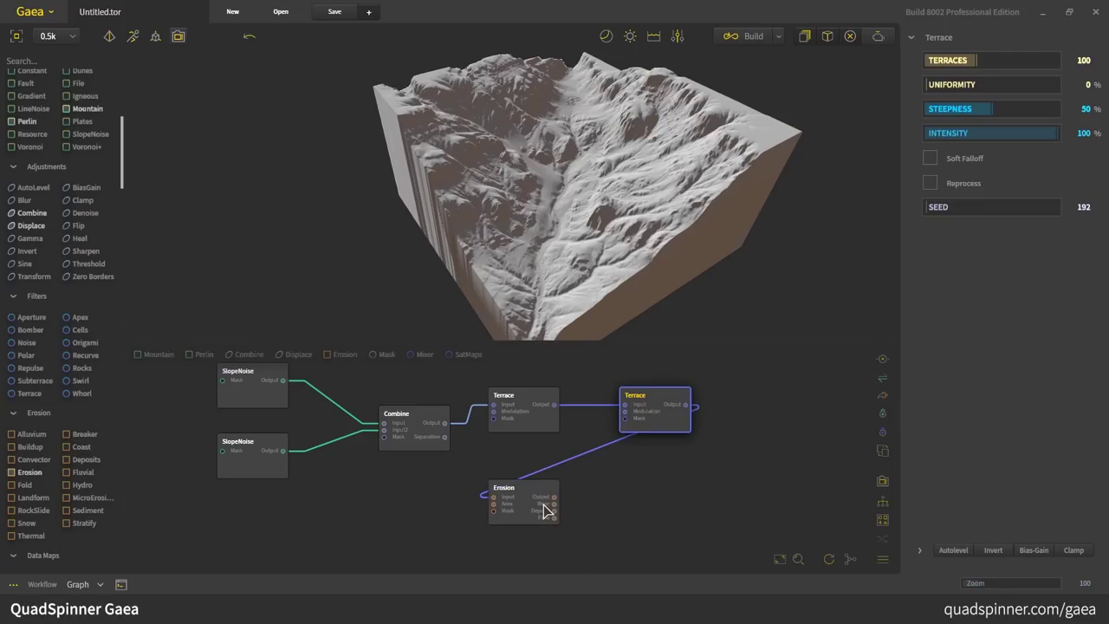
{"action": "left_click_drag", "start_coordinate": [540, 503], "coordinate": [767, 411]}
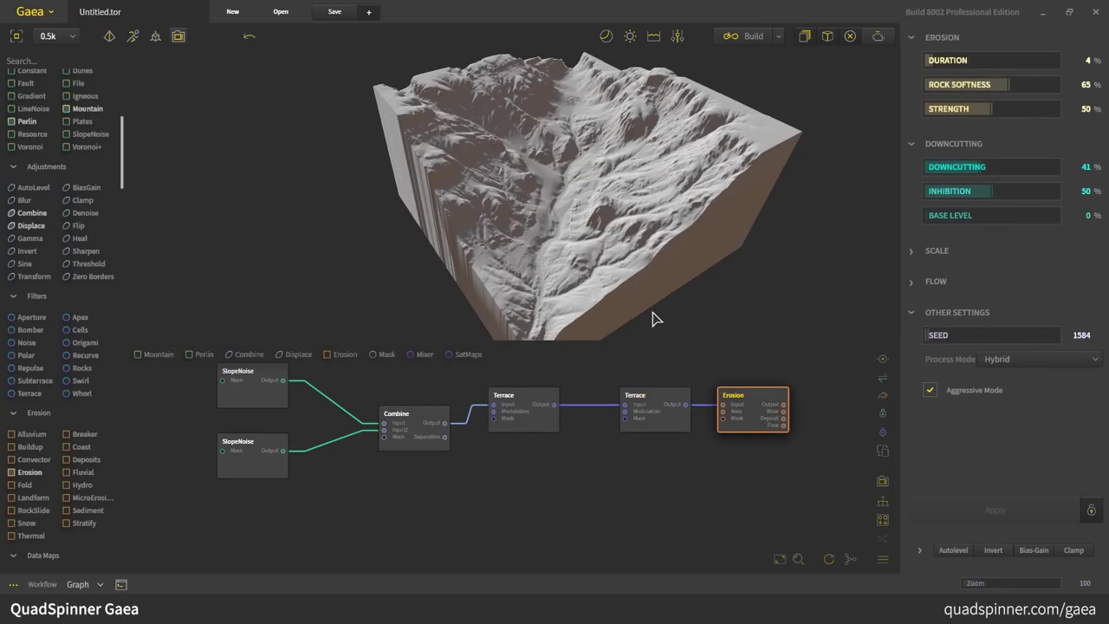
{"action": "scroll", "coordinate": [589, 264], "scroll_direction": "up", "scroll_amount": 6}
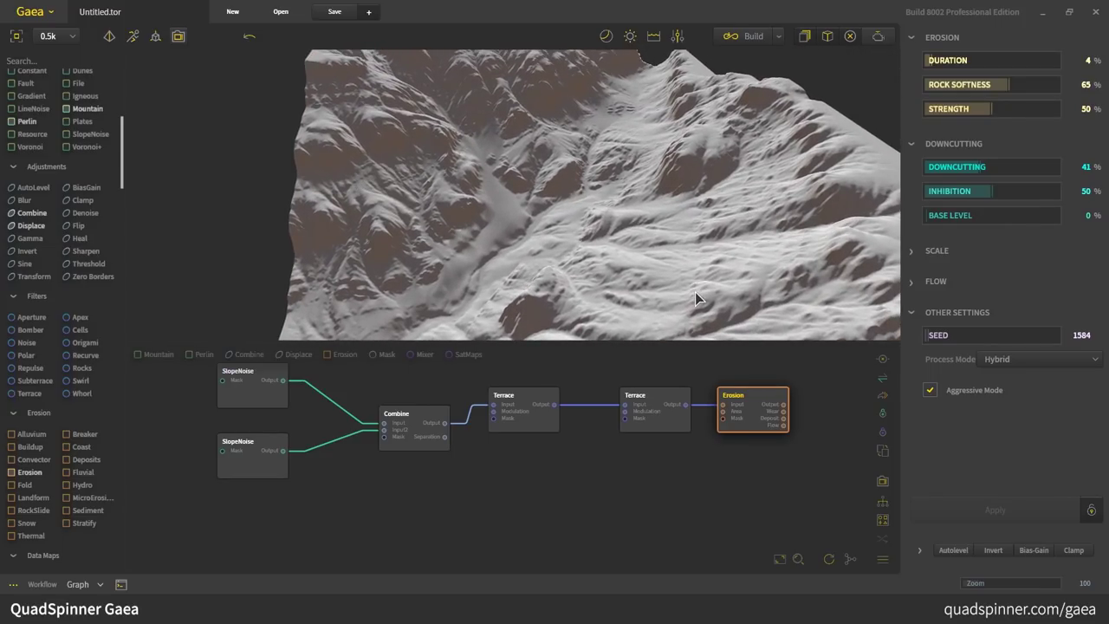
{"action": "left_click_drag", "start_coordinate": [700, 294], "coordinate": [637, 284]}
{"action": "scroll", "coordinate": [637, 284], "scroll_direction": "down", "scroll_amount": 3}
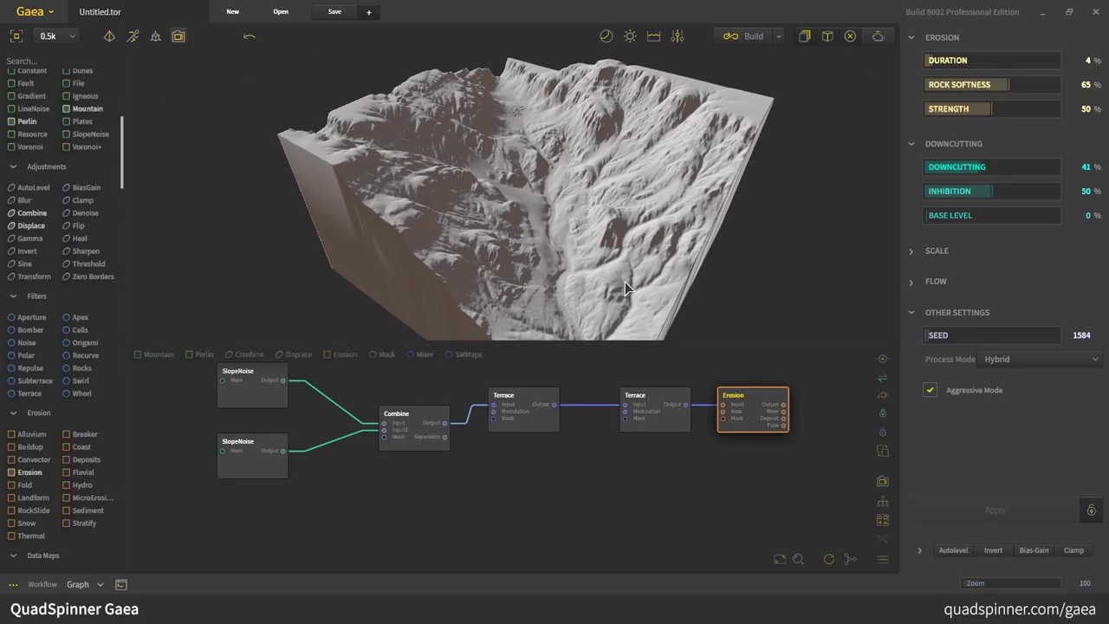
Raise the viewport preview resolution to 1k and inspect the eroded terraced valley.
{"action": "left_click", "coordinate": [52, 35]}
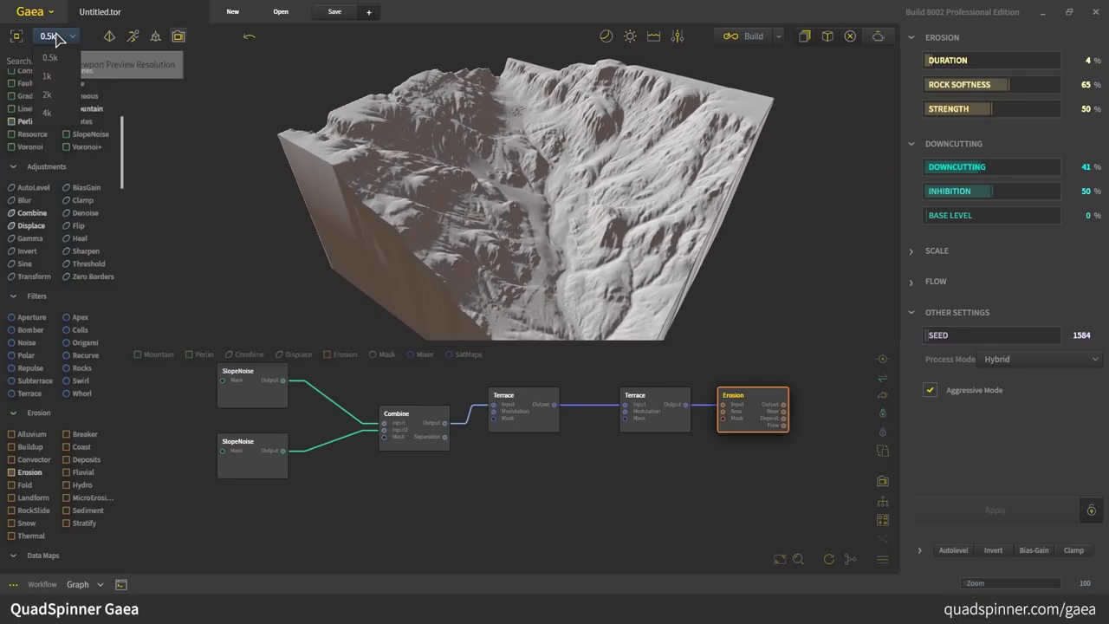
{"action": "left_click", "coordinate": [63, 82]}
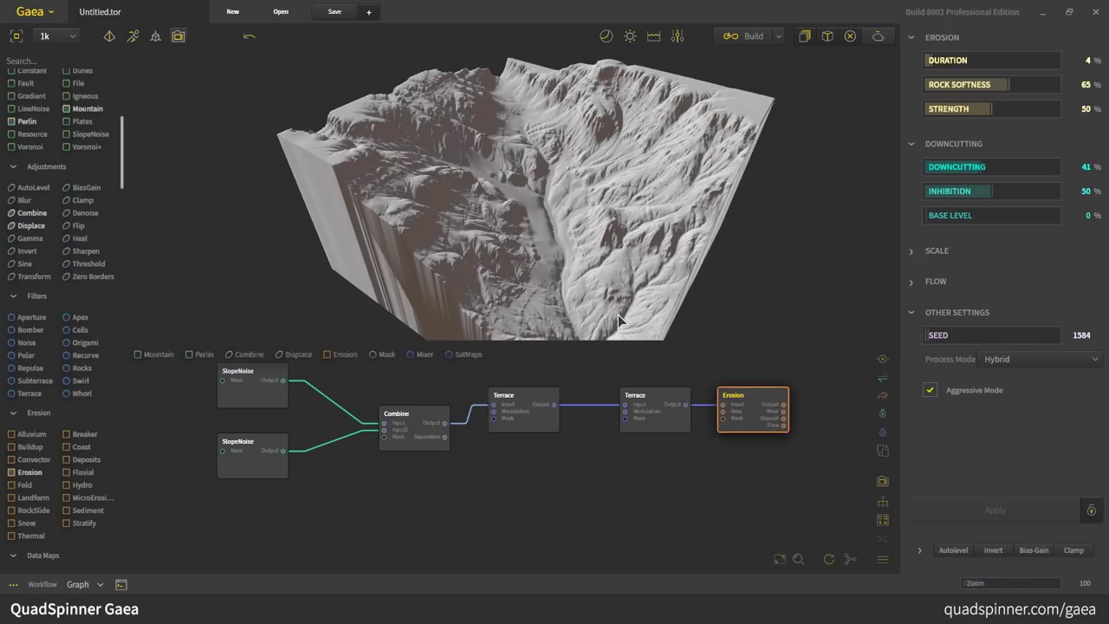
{"action": "left_click_drag", "start_coordinate": [587, 271], "coordinate": [555, 304]}
{"action": "scroll", "coordinate": [552, 261], "scroll_direction": "up", "scroll_amount": 3}
{"action": "scroll", "coordinate": [568, 271], "scroll_direction": "down", "scroll_amount": 3}
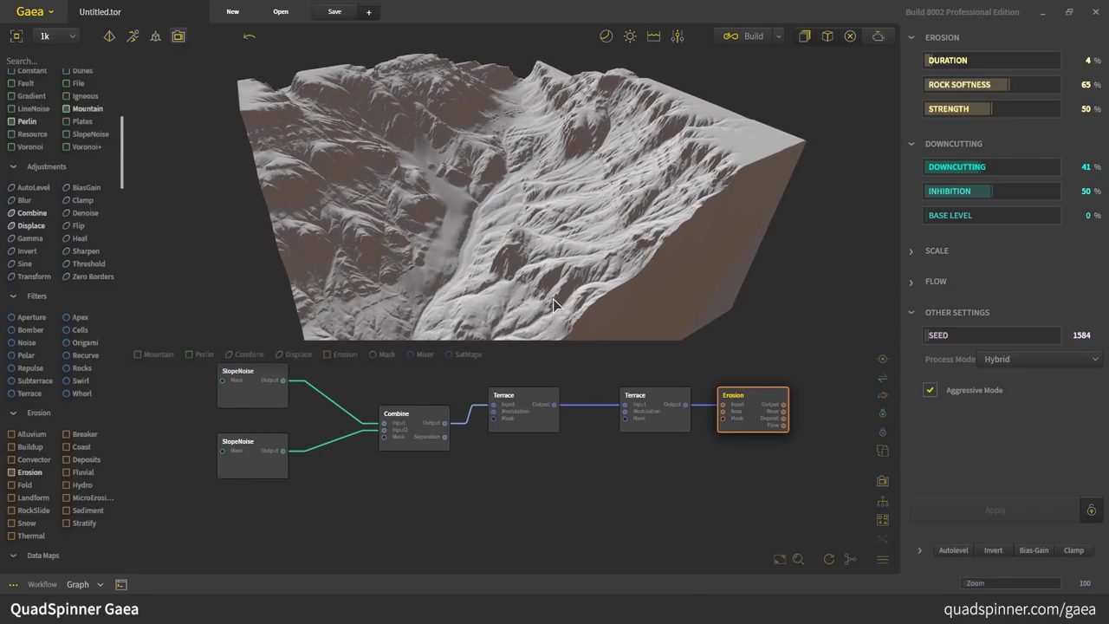
Mark the final Erosion node for export.
{"action": "middle_click_drag", "start_coordinate": [627, 520], "coordinate": [457, 513]}
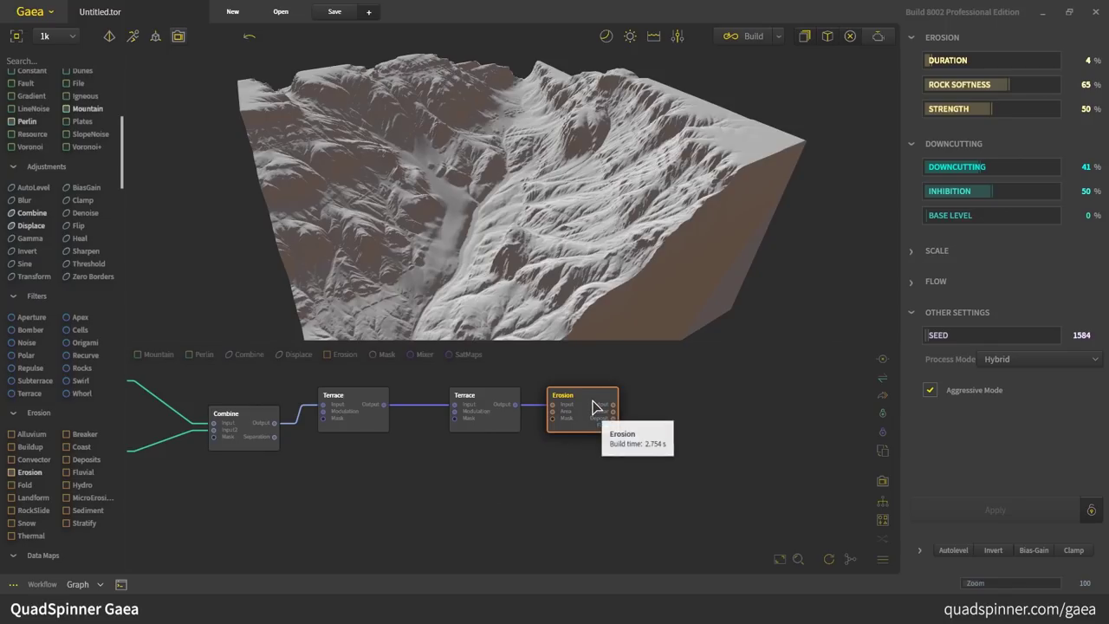
{"action": "right_click", "coordinate": [592, 404]}
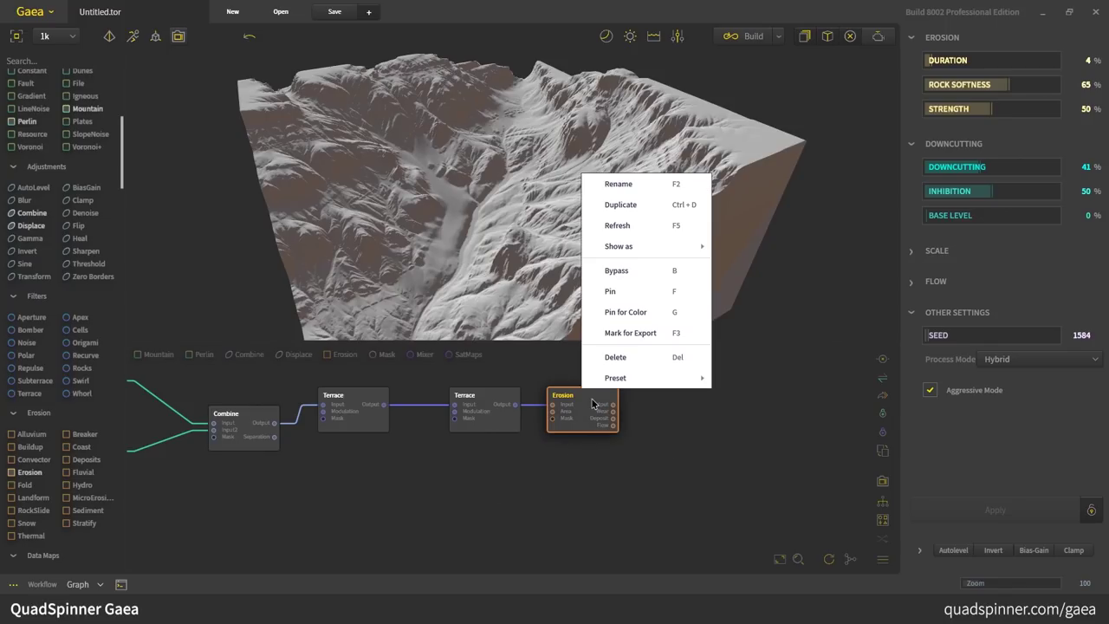
{"action": "left_click", "coordinate": [622, 335]}
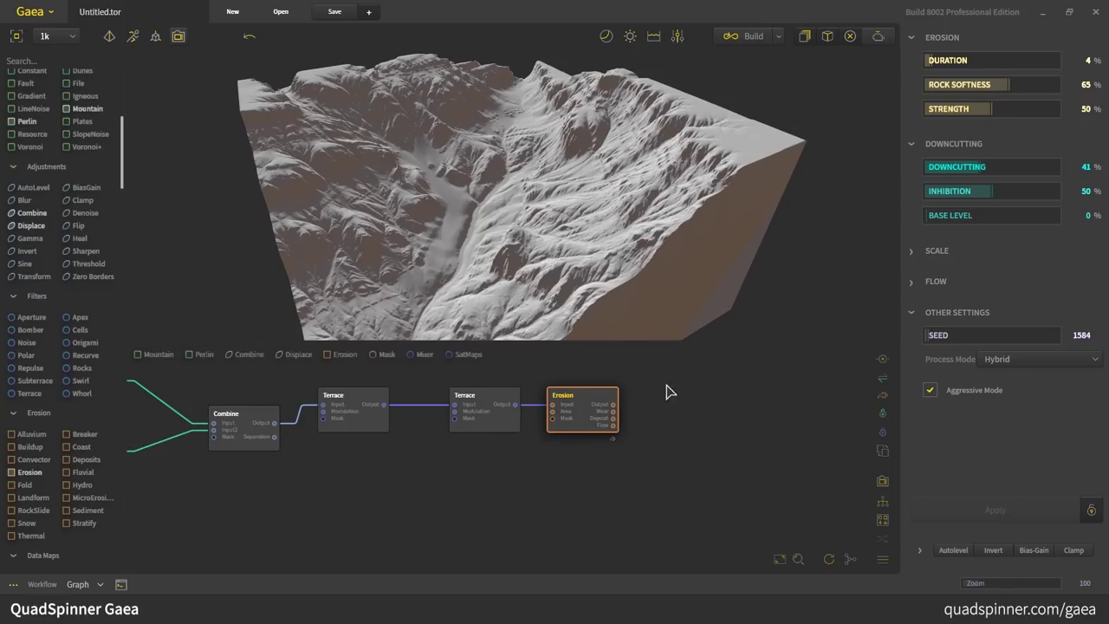
Open the Build Manager and review the available build resolutions, keeping 2048.
{"action": "left_click", "coordinate": [753, 39]}
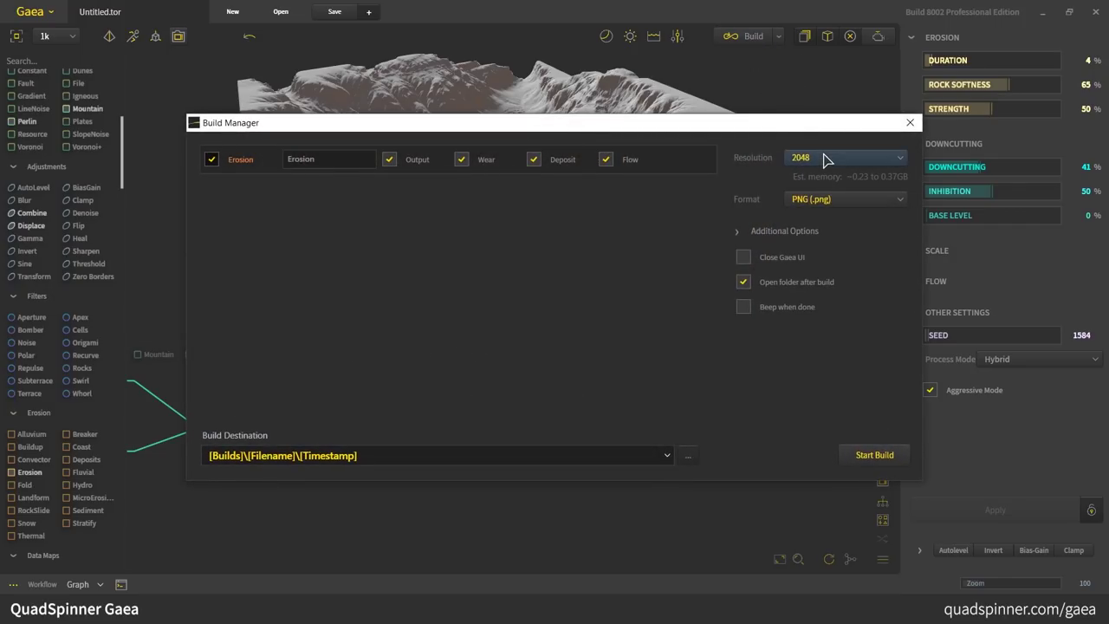
{"action": "left_click", "coordinate": [826, 161]}
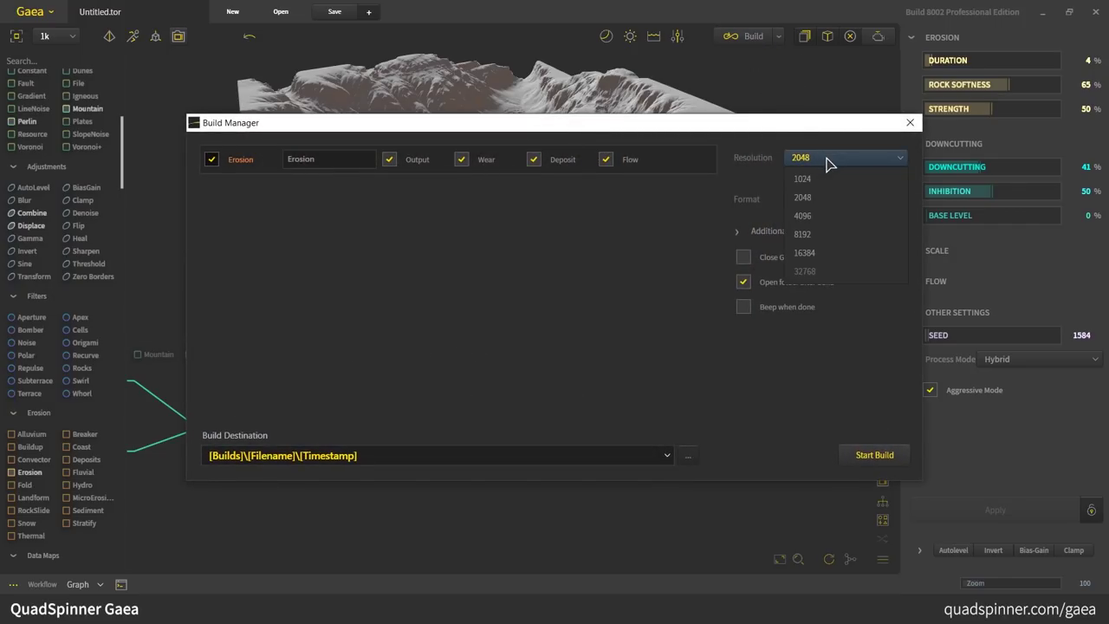
{"action": "left_click", "coordinate": [827, 162]}
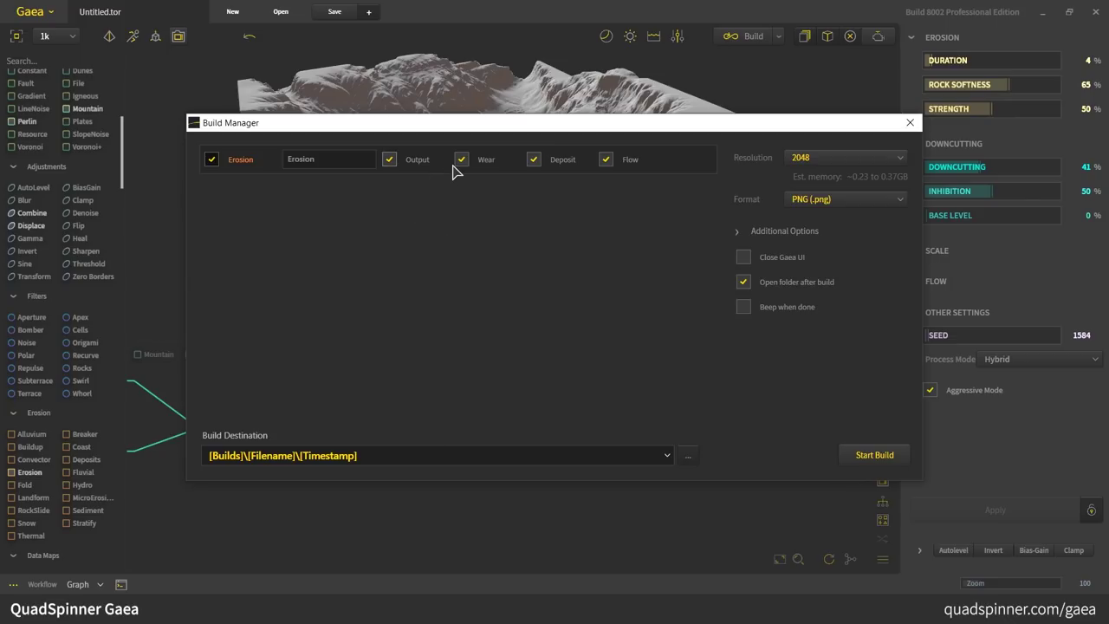